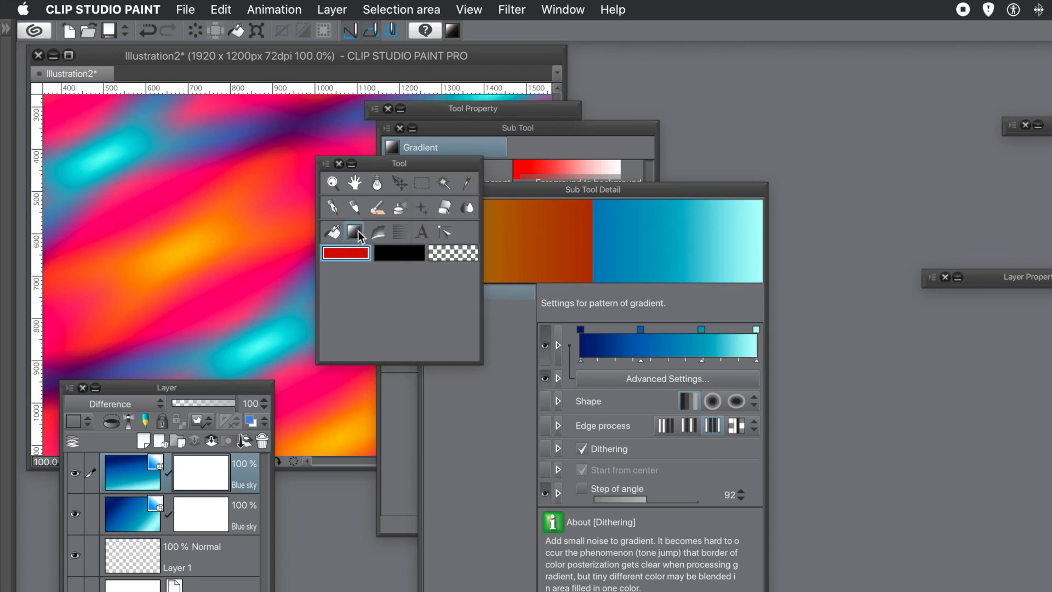
- Draw one more Blue sky gradient diagonally upward across the canvas
{"action": "left_click_drag", "start_coordinate": [225, 312], "coordinate": [287, 111]}
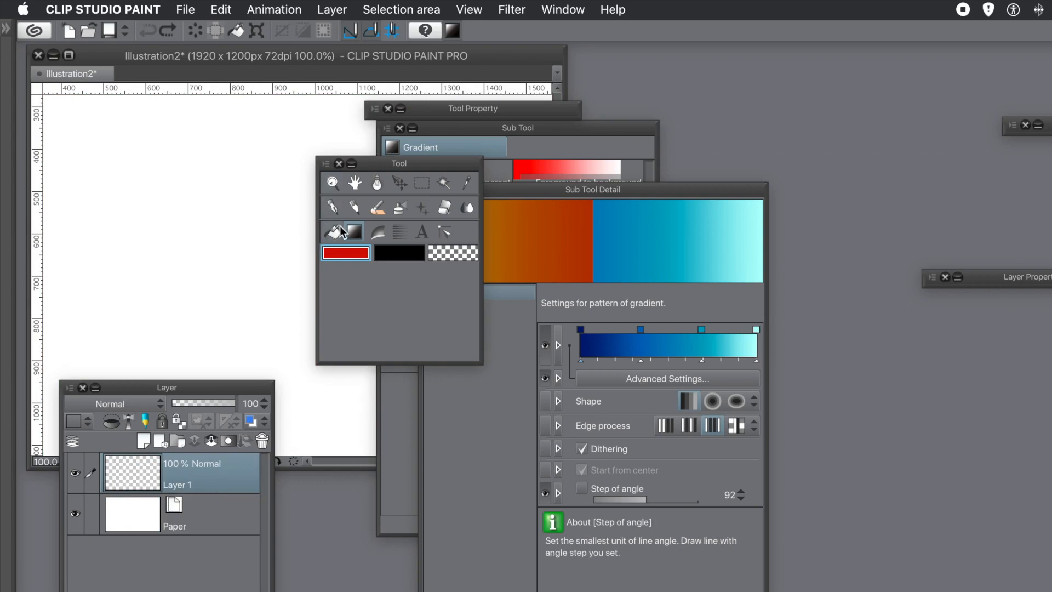
- Bring the Sub Tool Detail window and the list of gradient sub tools to the front, and check which palettes are enabled
{"action": "left_click", "coordinate": [554, 191]}
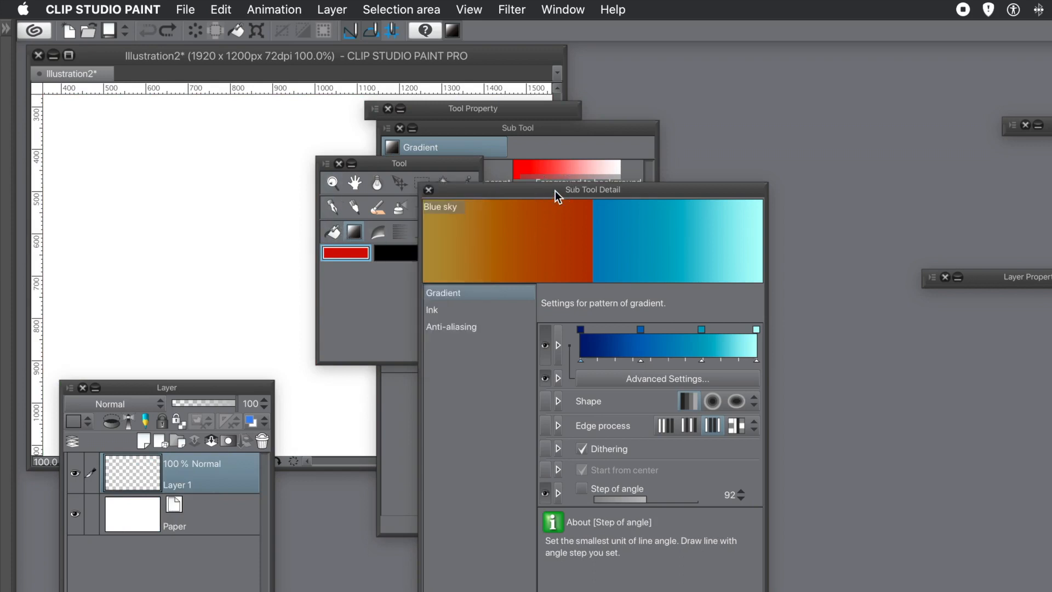
{"action": "left_click", "coordinate": [499, 127]}
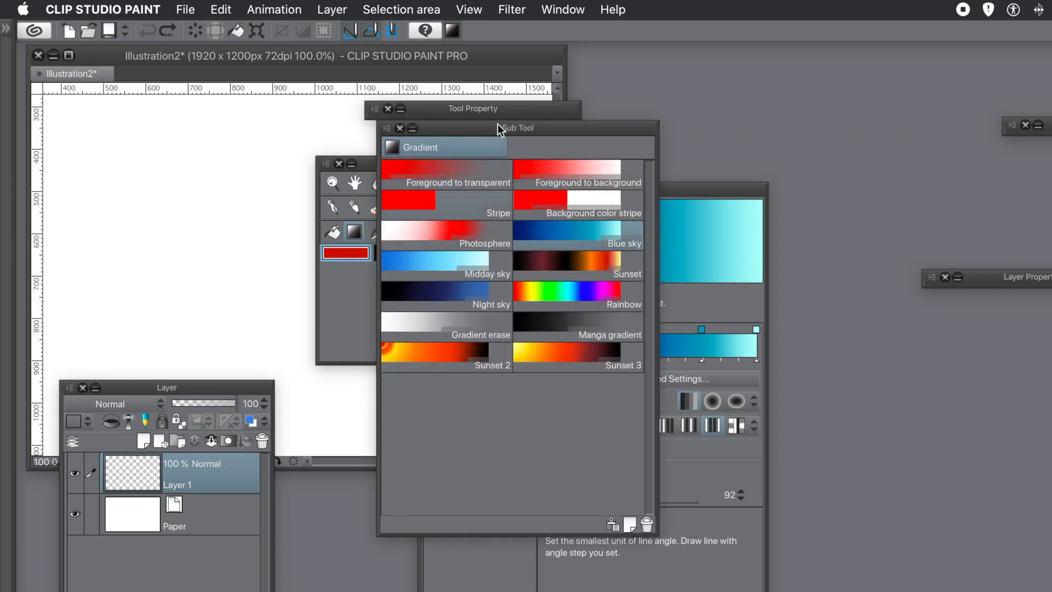
{"action": "left_click", "coordinate": [576, 8]}
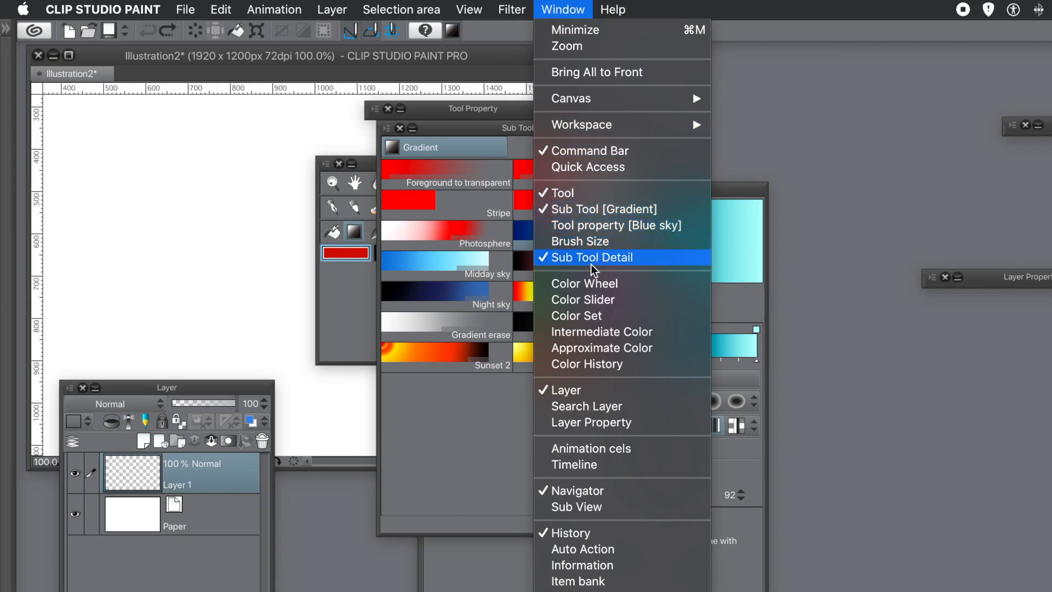
{"action": "left_click", "coordinate": [436, 418]}
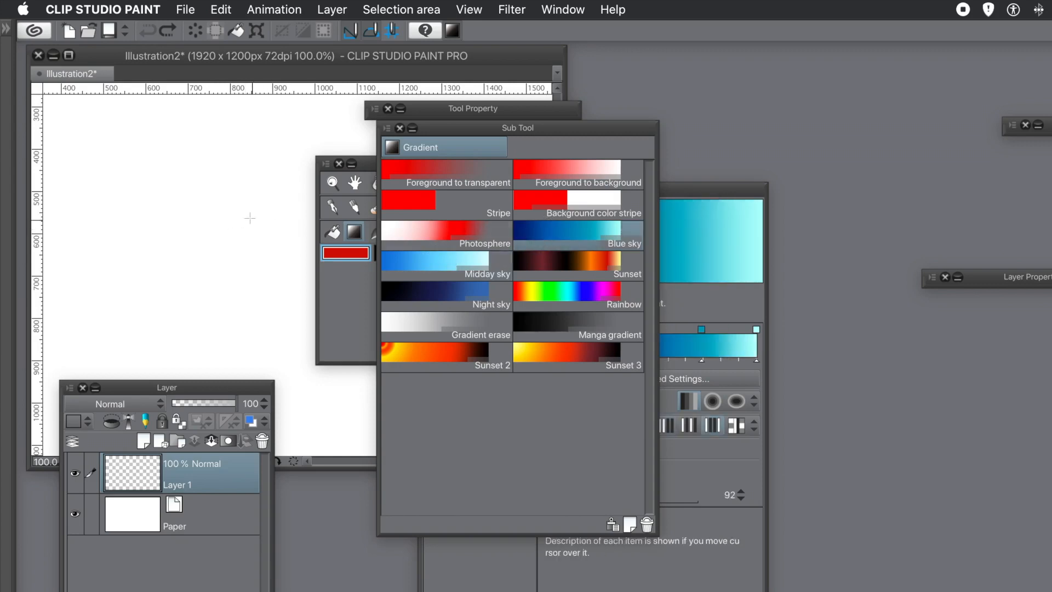
- Try out the Blue sky gradient diagonally across the canvas, and undo it
{"action": "mouse_move", "coordinate": [229, 210]}
{"action": "left_mouse_down"}
{"action": "mouse_move", "coordinate": [316, 317]}
{"action": "mouse_move", "coordinate": [321, 346]}
{"action": "left_mouse_up"}
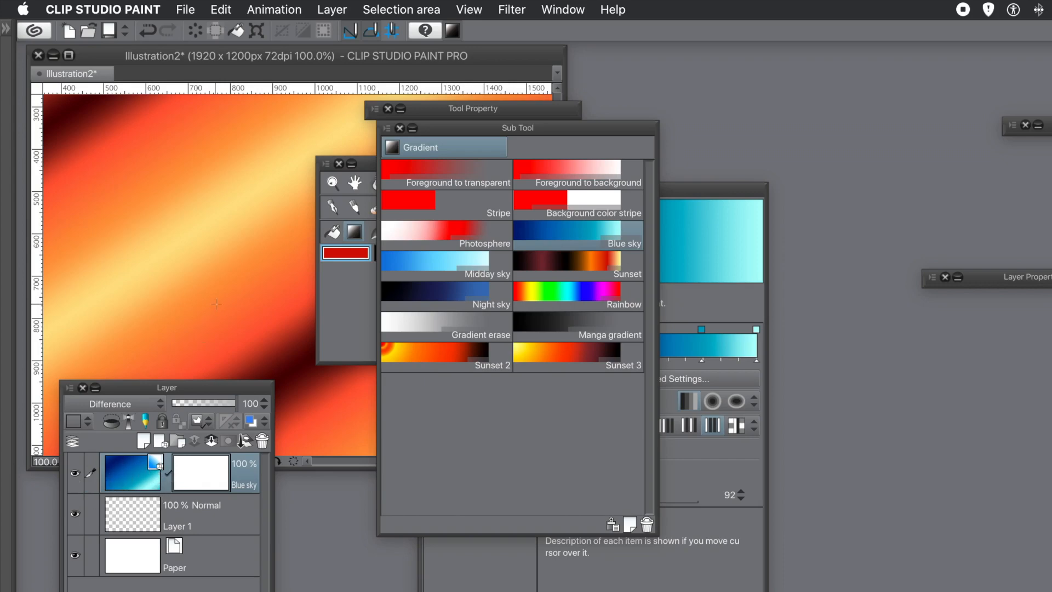
{"action": "key", "text": "super+z"}
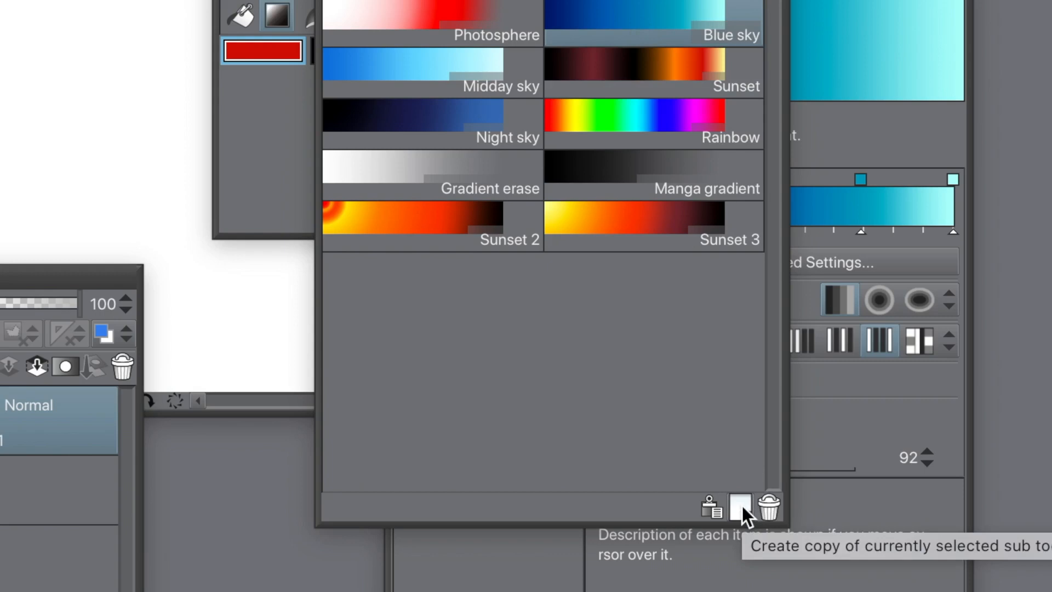
- Duplicate the Blue sky gradient sub tool under the name "experiment 1"
{"action": "left_click", "coordinate": [741, 506]}
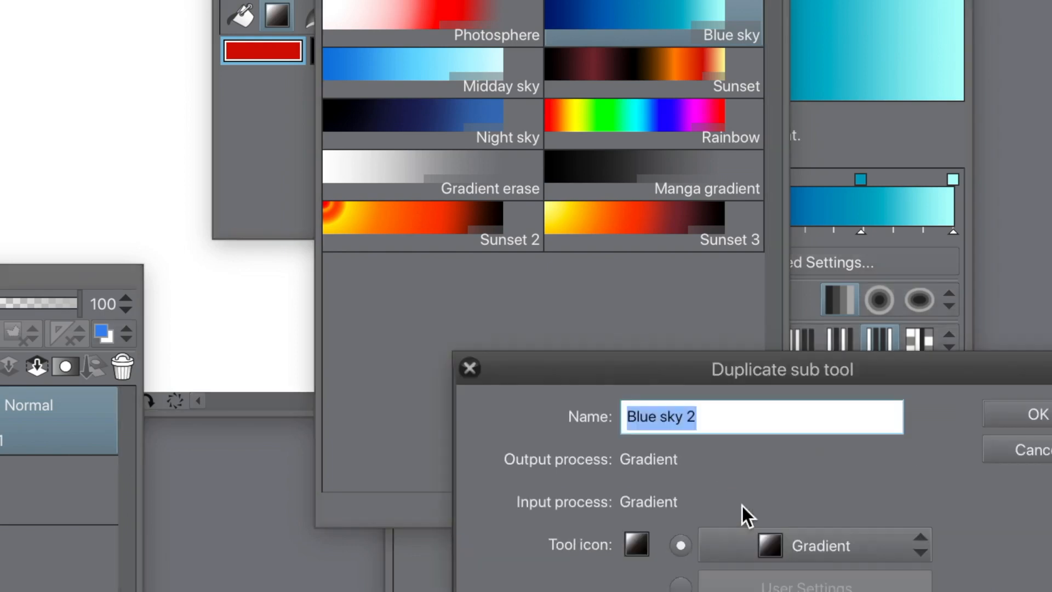
{"action": "left_click_drag", "start_coordinate": [694, 370], "coordinate": [350, 123]}
{"action": "left_click_drag", "start_coordinate": [411, 166], "coordinate": [190, 153]}
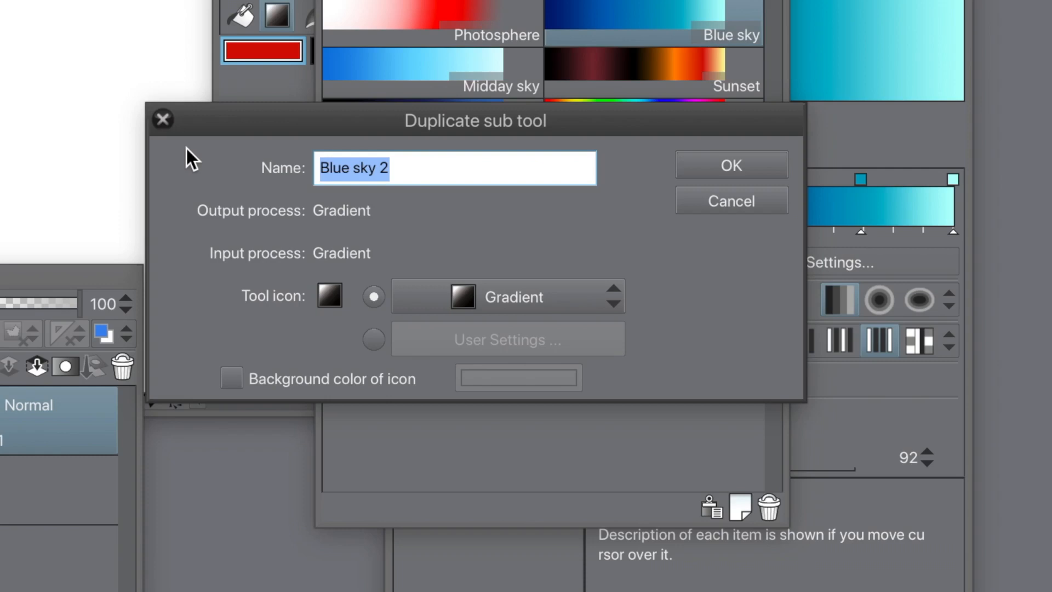
{"action": "type", "text": "experiment 1"}
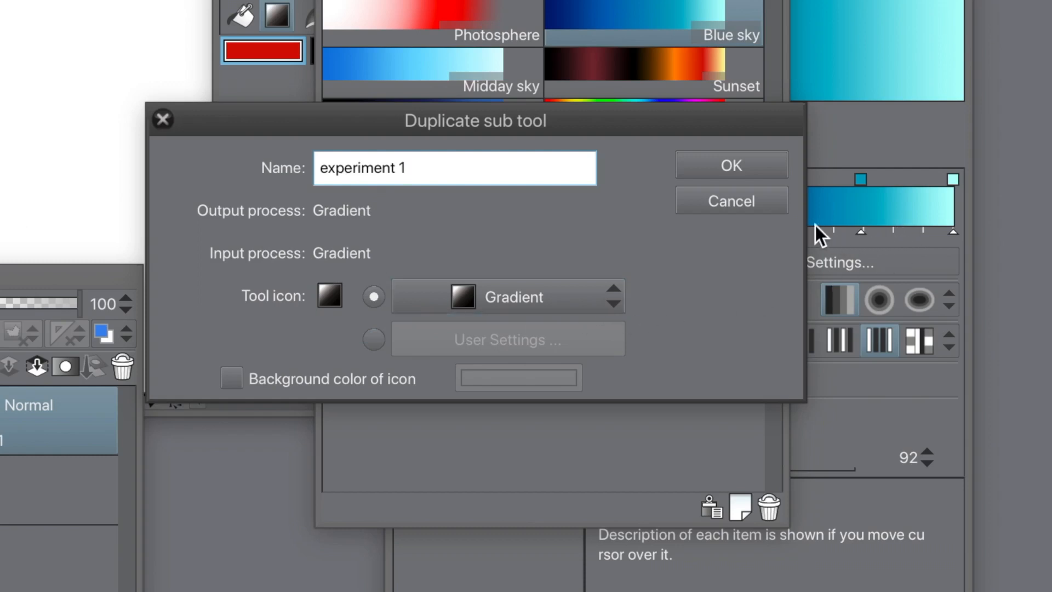
{"action": "left_click", "coordinate": [741, 164]}
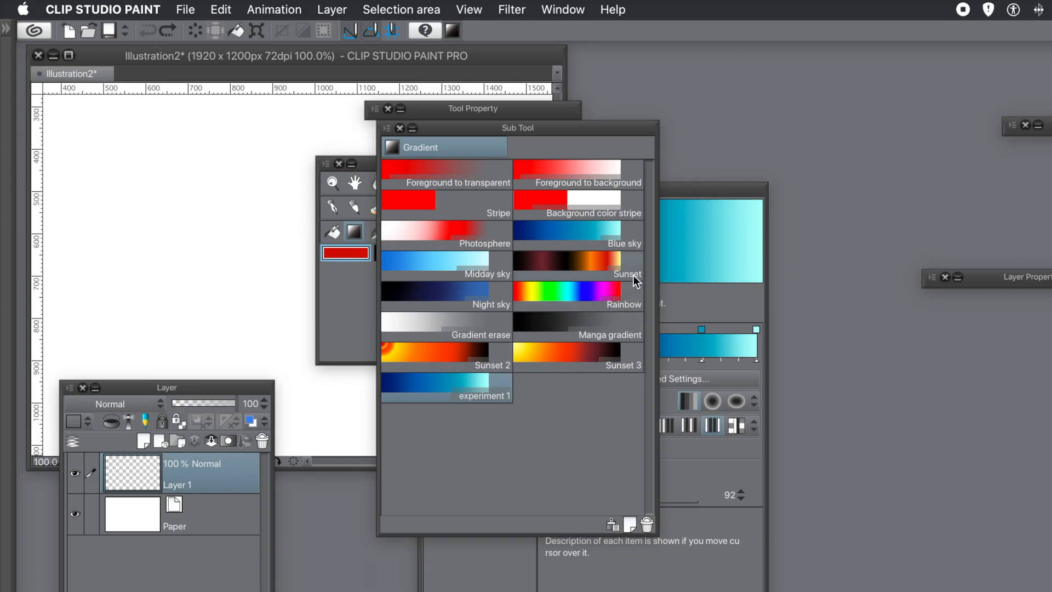
- Collapse the Sub Tool palette and shift the Sub Tool Detail window of experiment 1 slightly toward the canvas
{"action": "left_click", "coordinate": [414, 130]}
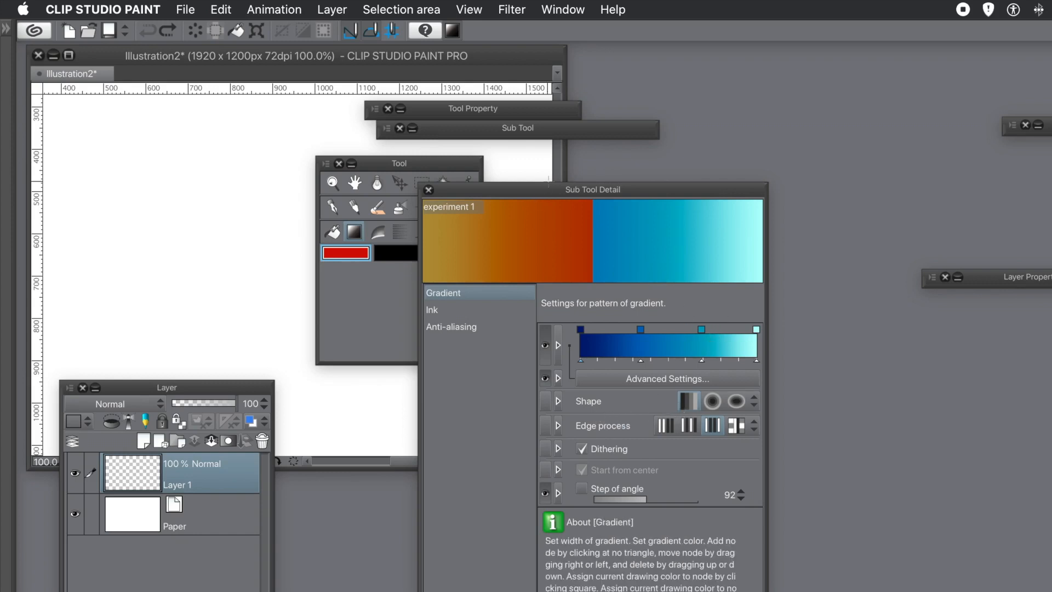
{"action": "left_click_drag", "start_coordinate": [548, 191], "coordinate": [523, 175]}
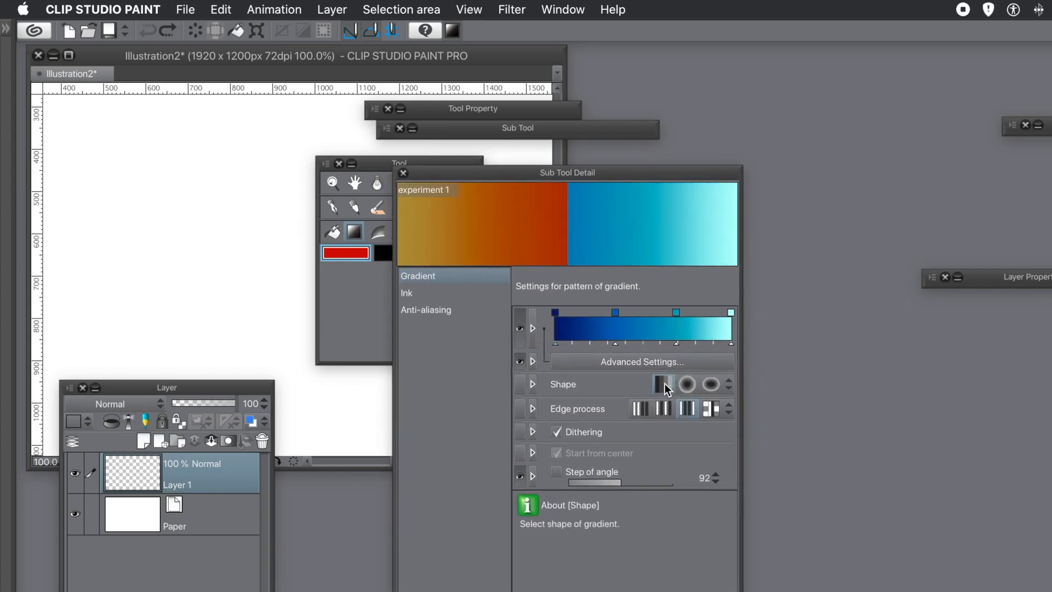
- View the advanced gradient settings of experiment 1, and close them without making changes
{"action": "left_click", "coordinate": [686, 362]}
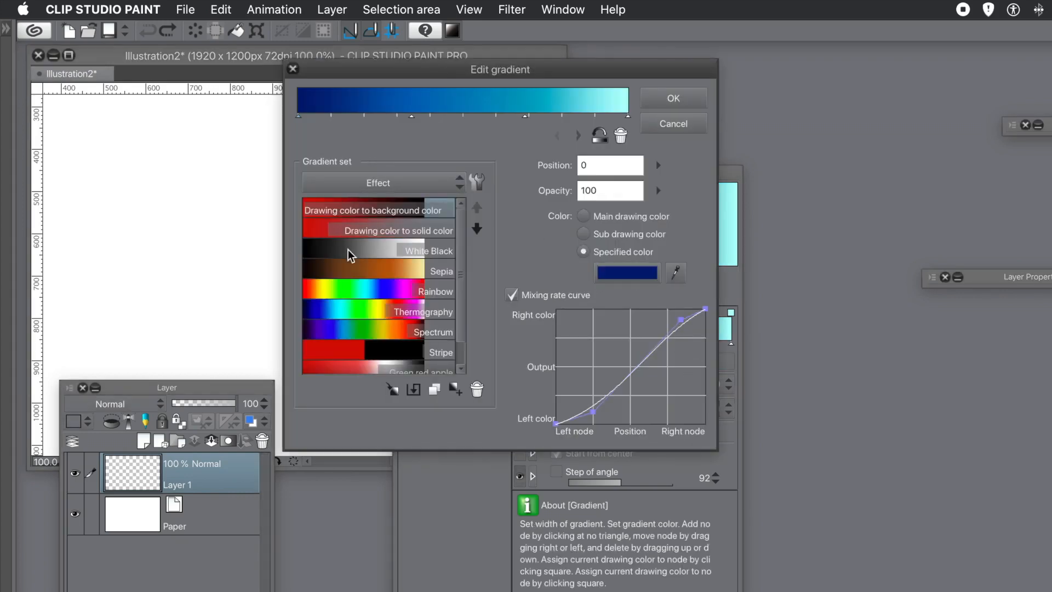
{"action": "left_click", "coordinate": [666, 126]}
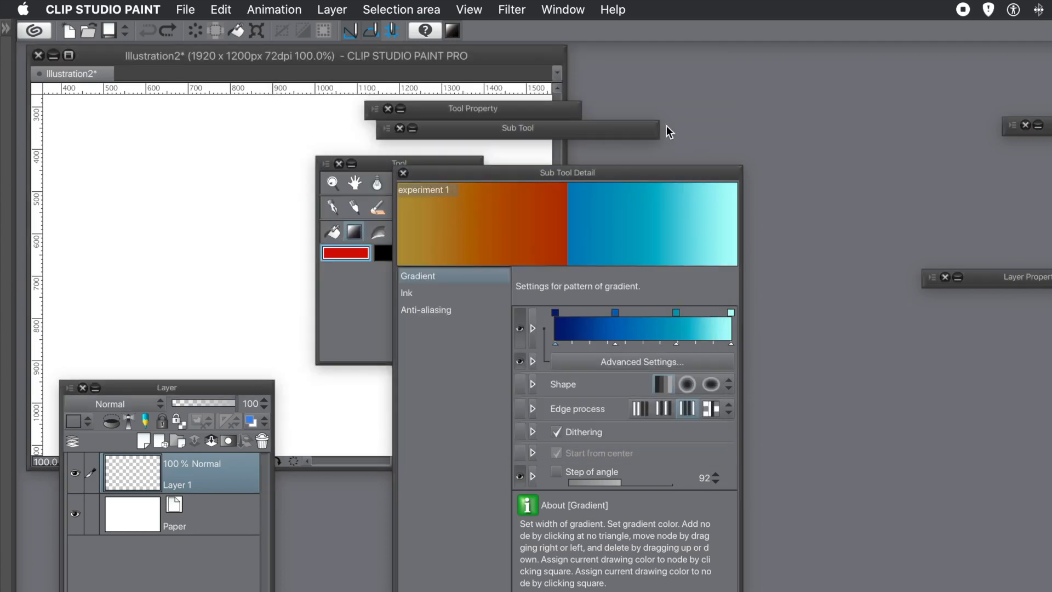
- Set the gradient shape to Circle, test it from the middle of the canvas, and undo the test gradient
{"action": "left_click", "coordinate": [691, 385]}
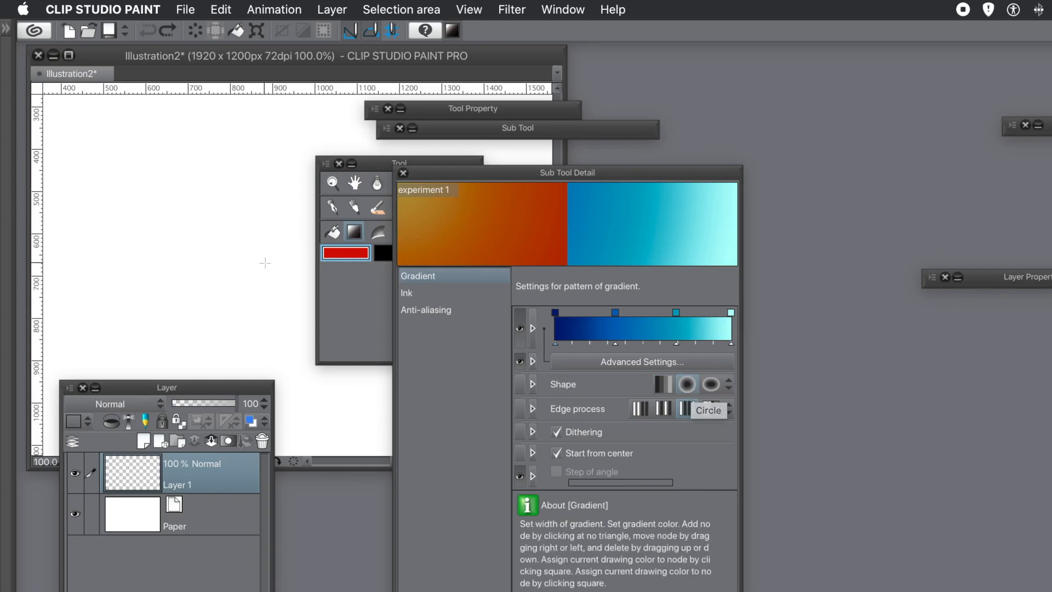
{"action": "left_click_drag", "start_coordinate": [261, 279], "coordinate": [327, 312]}
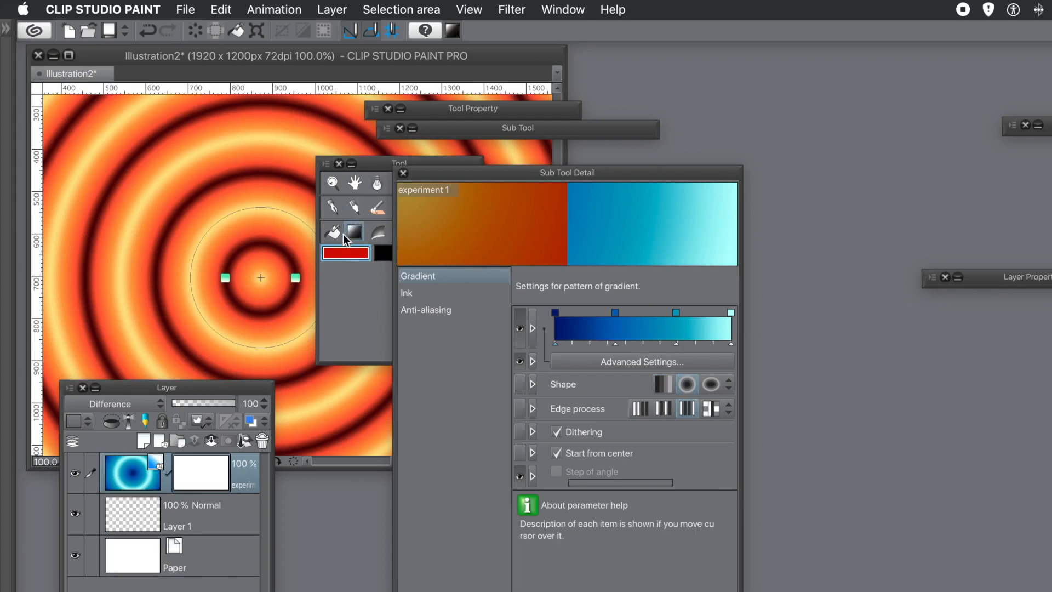
{"action": "key", "text": "super+z"}
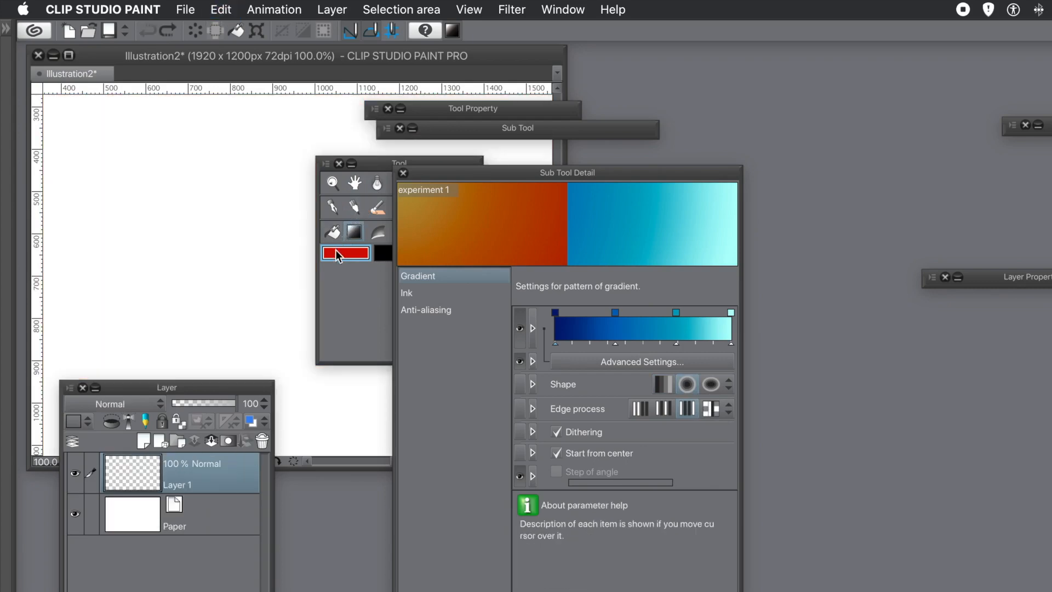
- Try the circular gradient with the edge process set to Not repeat, and undo the test
{"action": "left_click", "coordinate": [662, 409]}
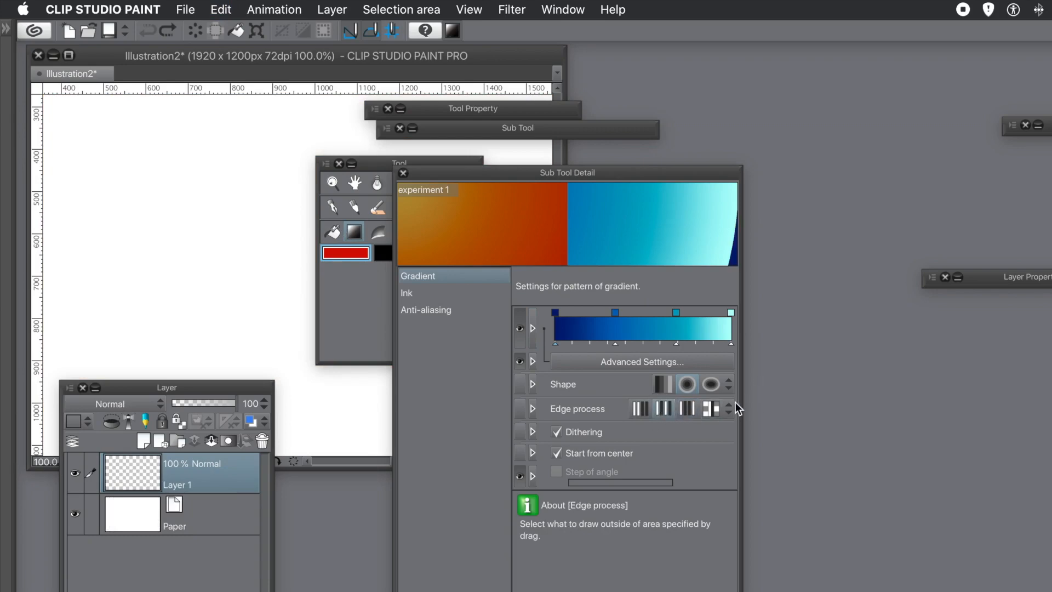
{"action": "left_click", "coordinate": [650, 410]}
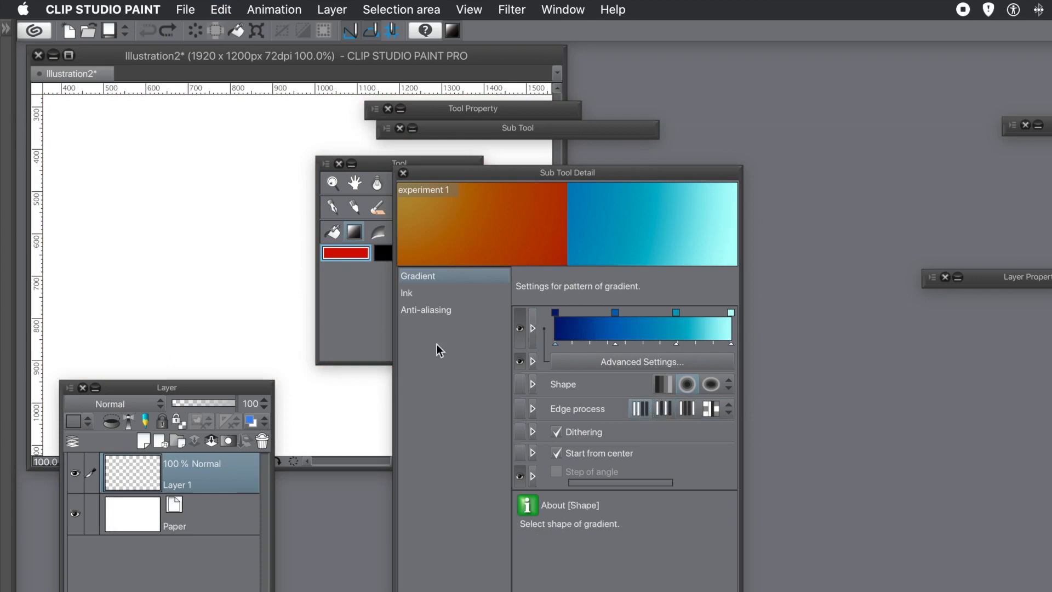
{"action": "left_click_drag", "start_coordinate": [263, 285], "coordinate": [302, 304]}
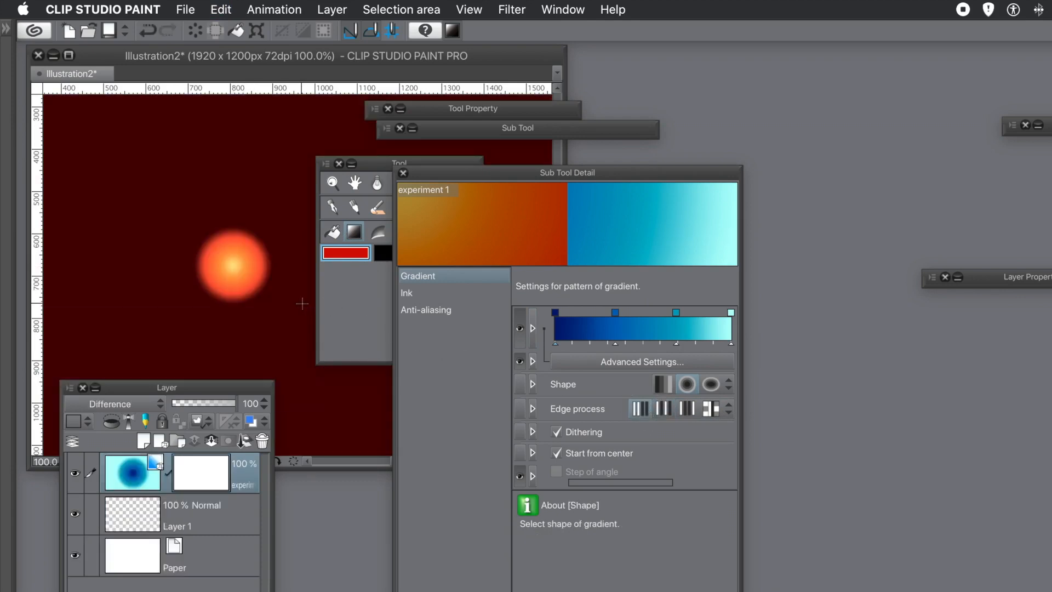
{"action": "key", "text": "ctrl+z"}
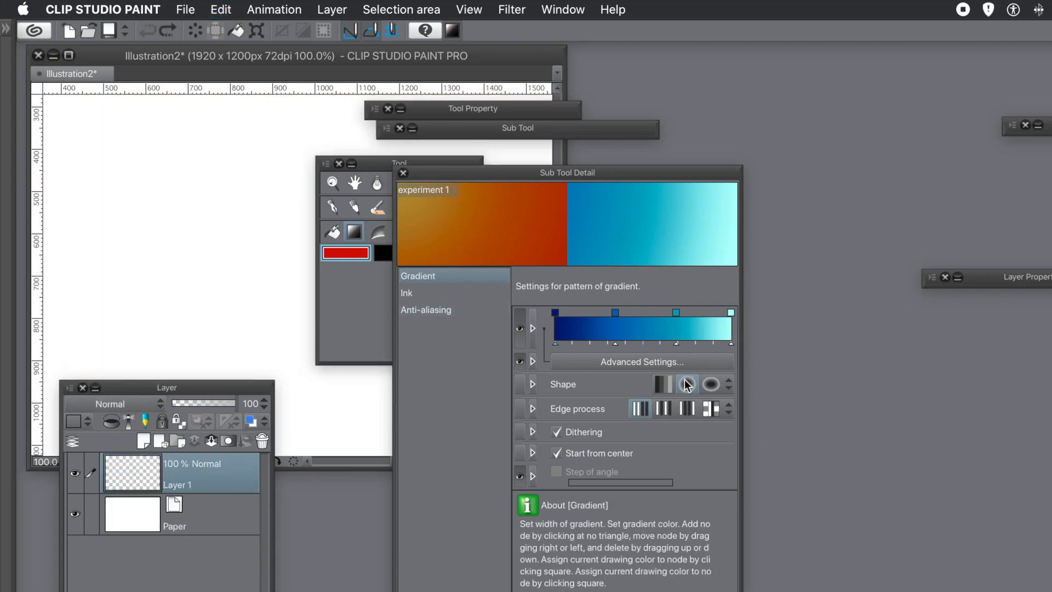
- Try the circular gradient with the edge process set to Repeat, and undo the test
{"action": "left_click", "coordinate": [669, 407]}
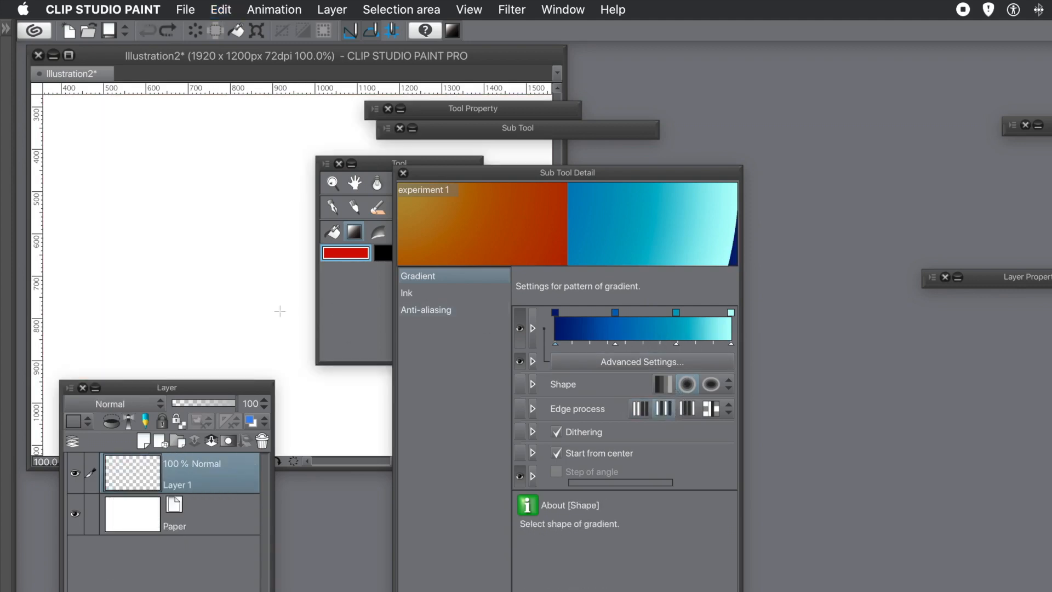
{"action": "left_click_drag", "start_coordinate": [224, 290], "coordinate": [277, 322]}
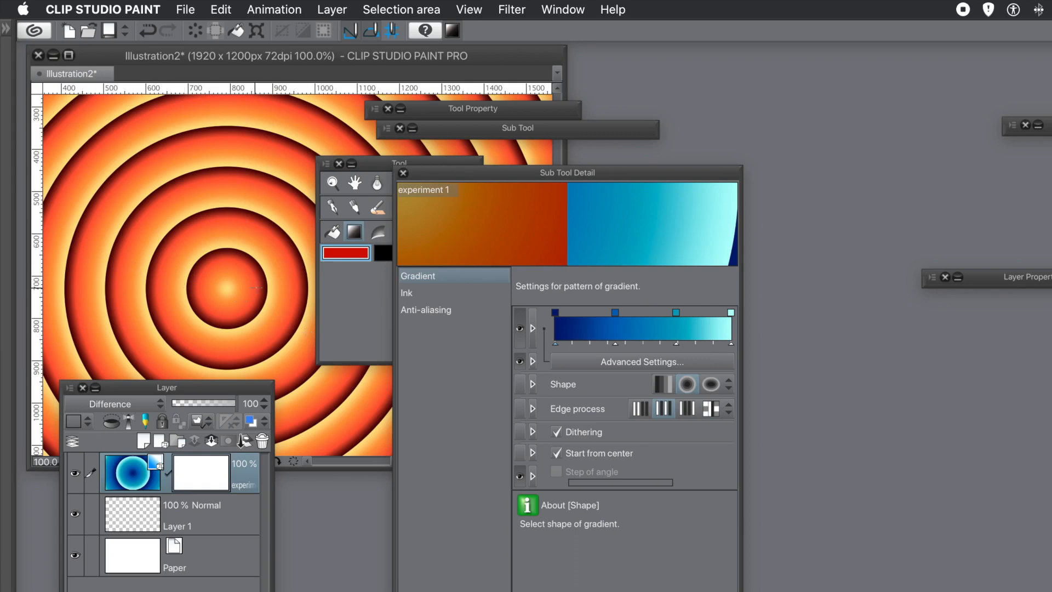
{"action": "key", "text": "super+z"}
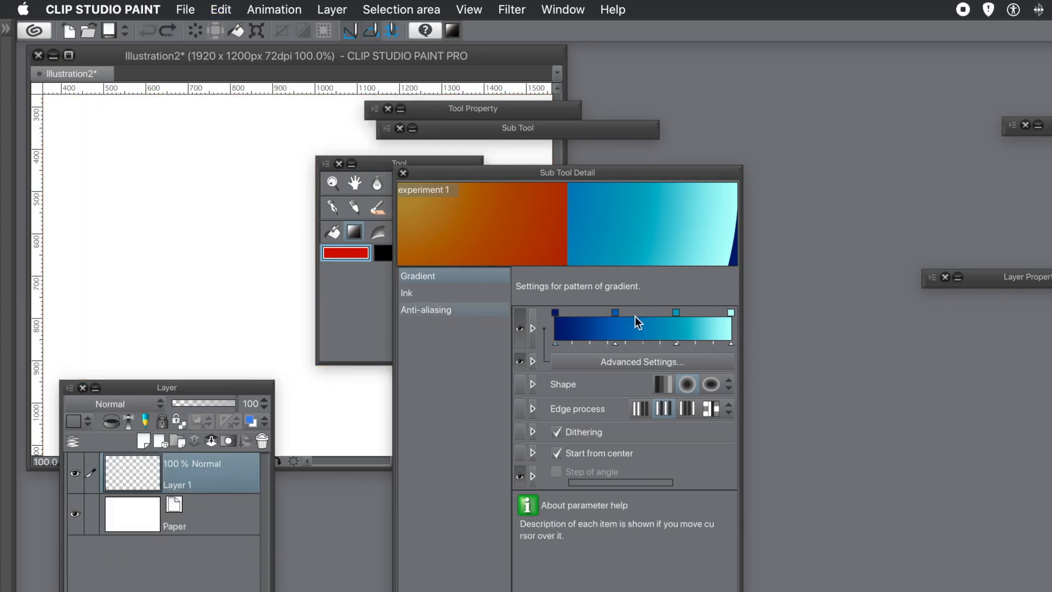
- Try the circular gradient with the edge process set to Reverse, and undo the test
{"action": "left_click", "coordinate": [686, 407]}
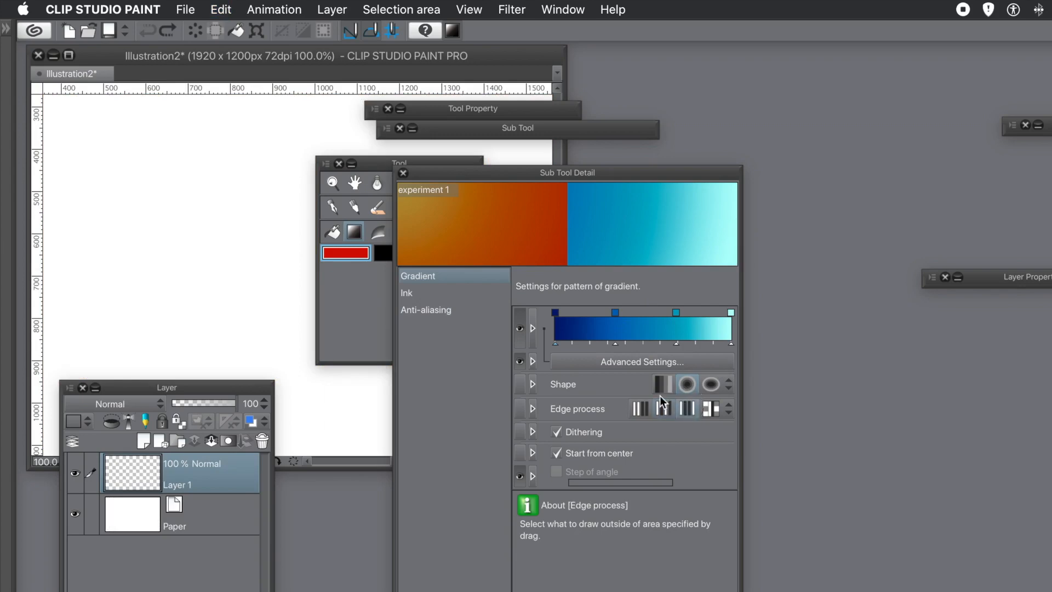
{"action": "left_click_drag", "start_coordinate": [321, 311], "coordinate": [320, 310]}
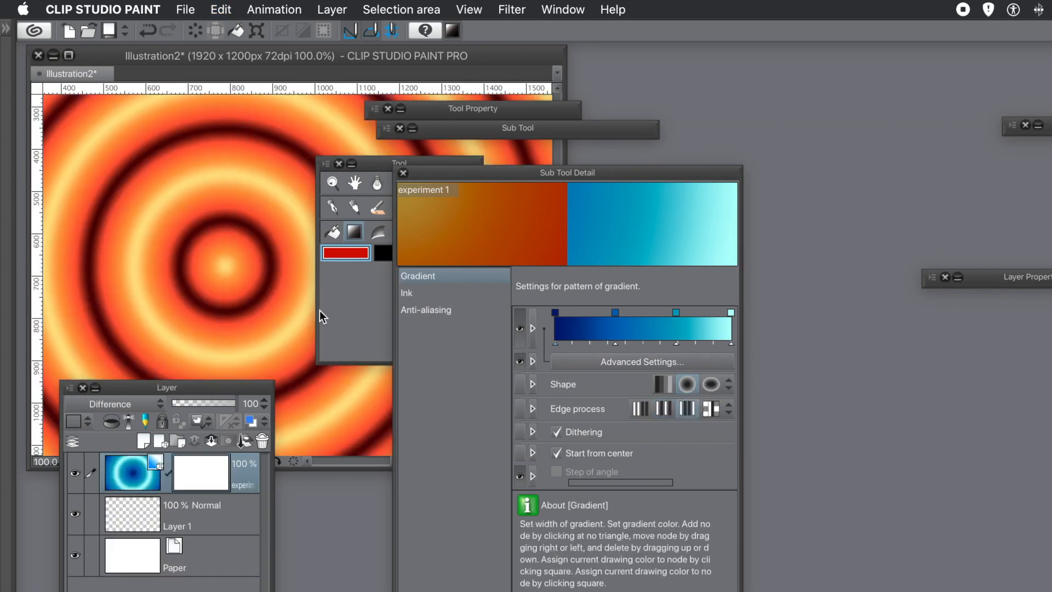
{"action": "key", "text": "super+z"}
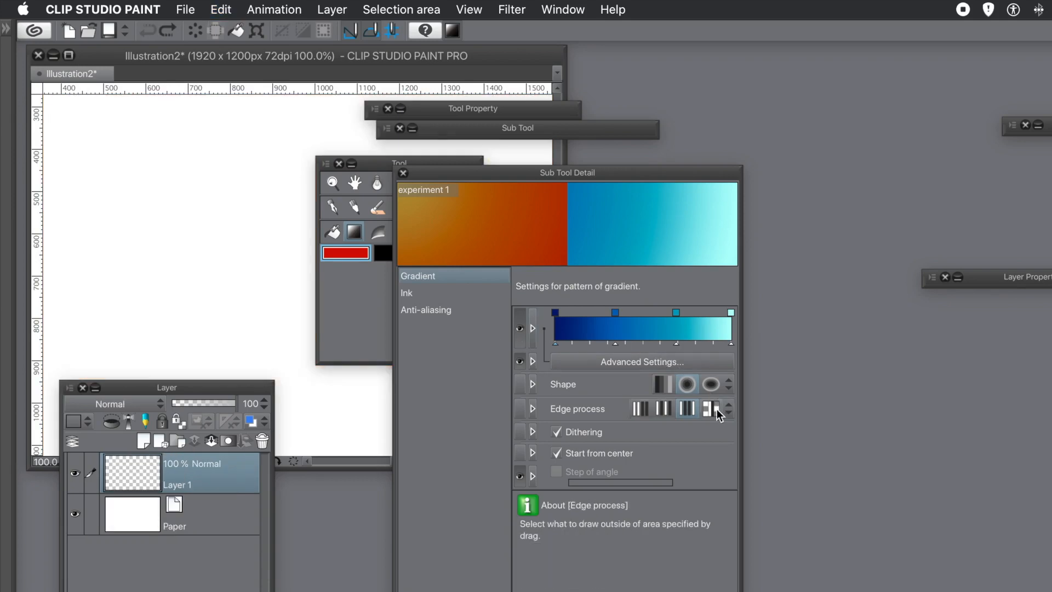
- Try the Not draw edge process with one large and one small circular gradient, and undo both
{"action": "left_click", "coordinate": [728, 409]}
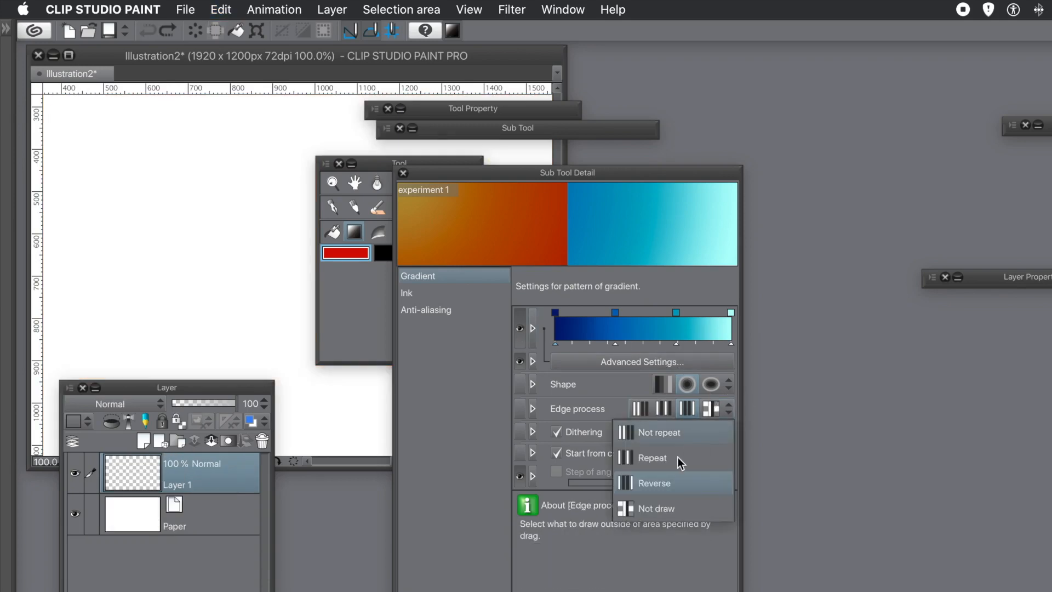
{"action": "left_click", "coordinate": [664, 507]}
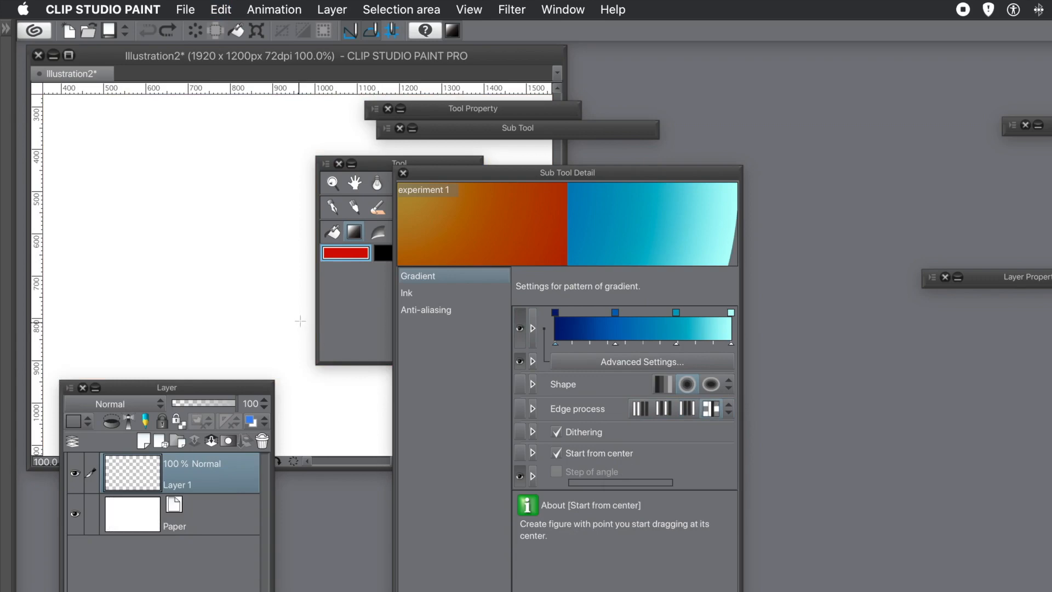
{"action": "mouse_move", "coordinate": [268, 288]}
{"action": "left_mouse_down"}
{"action": "mouse_move", "coordinate": [360, 359]}
{"action": "mouse_move", "coordinate": [337, 353]}
{"action": "left_mouse_up"}
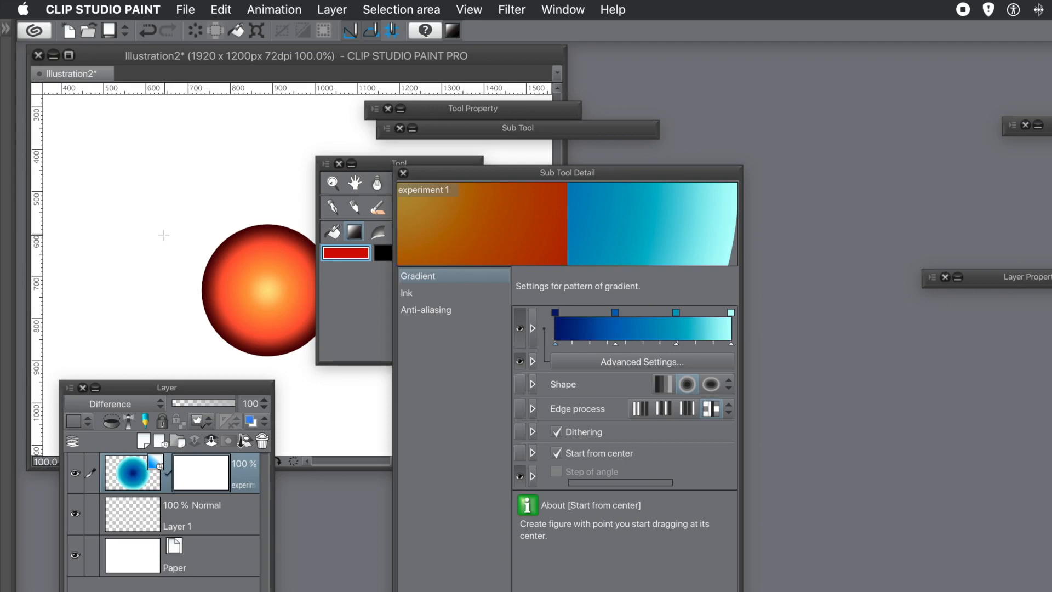
{"action": "left_click_drag", "start_coordinate": [163, 235], "coordinate": [198, 277]}
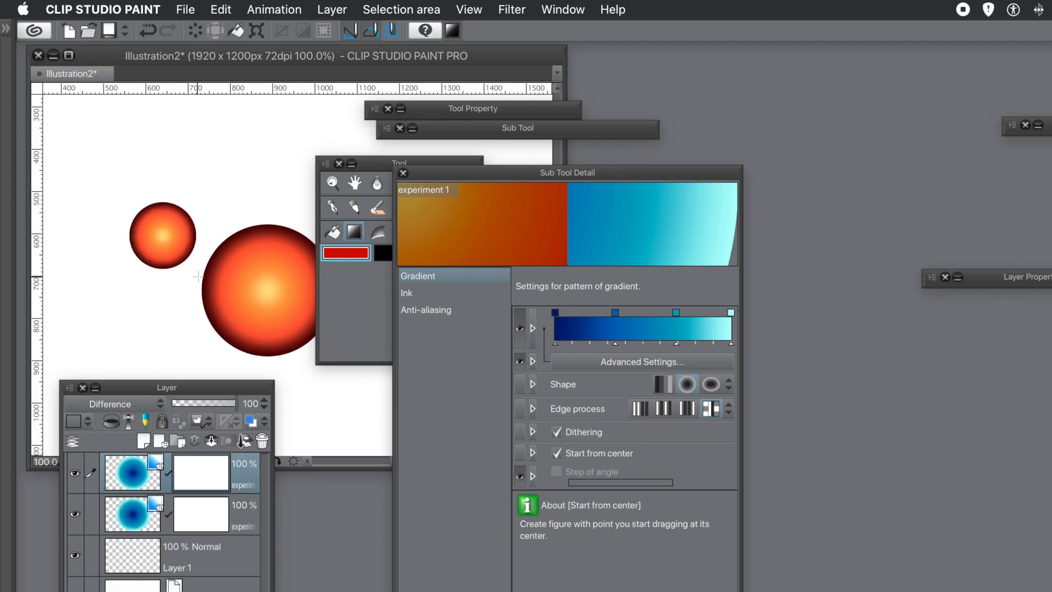
{"action": "key", "text": "super+z"}
{"action": "key", "text": "super+z"}
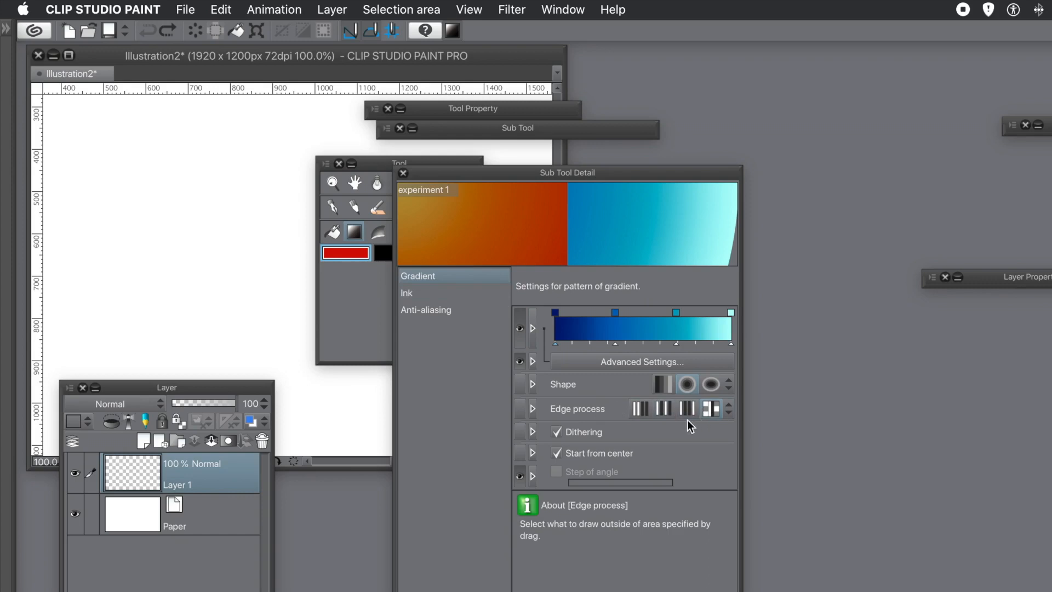
- Set the edge process of experiment 1 to Repeat
{"action": "left_click", "coordinate": [728, 409]}
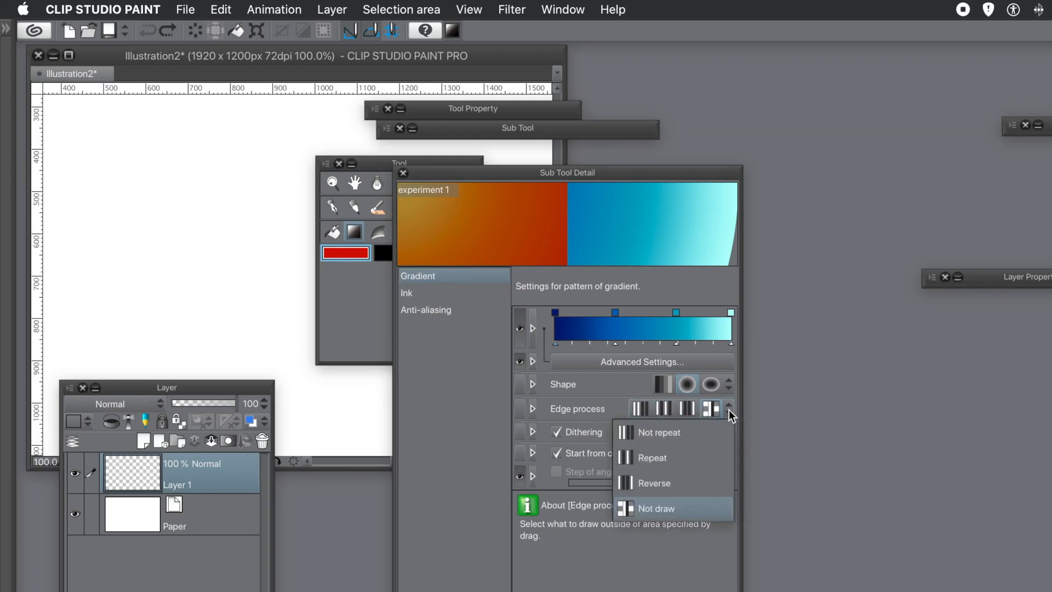
{"action": "left_click", "coordinate": [676, 457]}
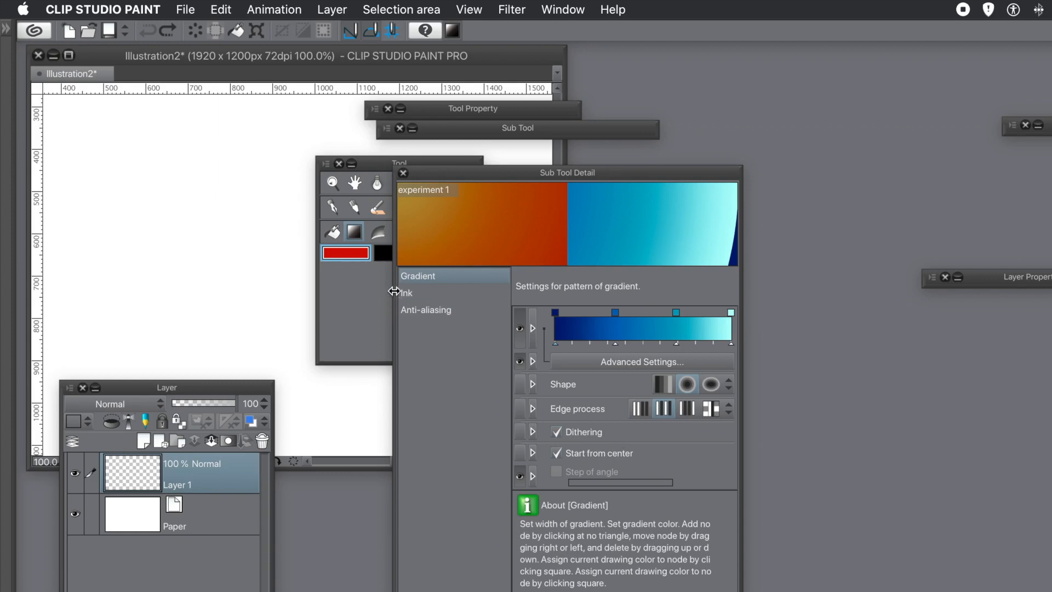
- In the Ink settings, try a circular gradient with the drawing target set to Create gradient layer, and undo the test
{"action": "left_click", "coordinate": [406, 294]}
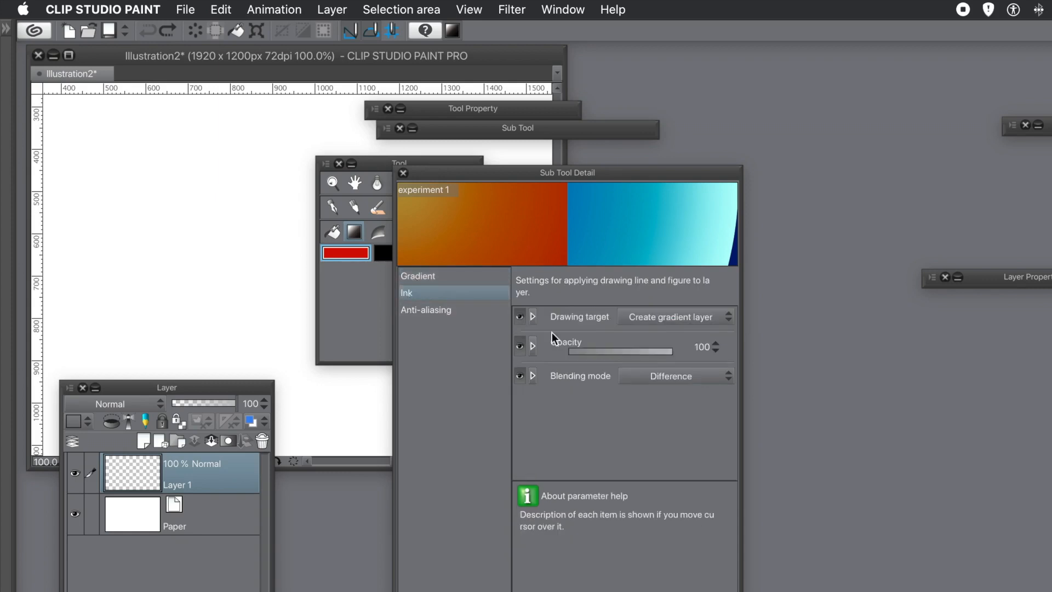
{"action": "left_click", "coordinate": [660, 321]}
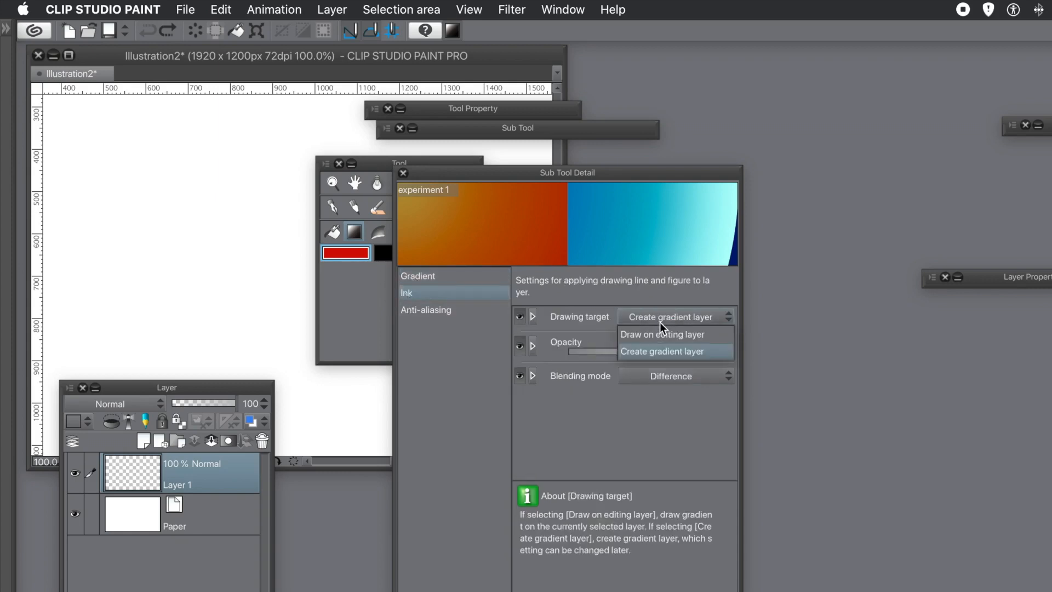
{"action": "left_click", "coordinate": [666, 350]}
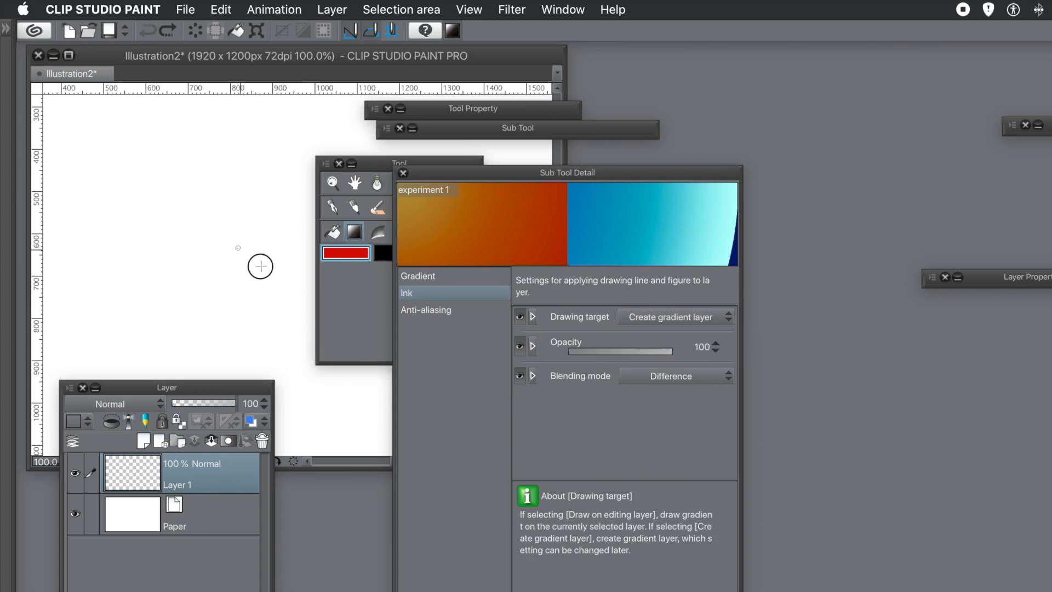
{"action": "left_click_drag", "start_coordinate": [238, 248], "coordinate": [288, 248]}
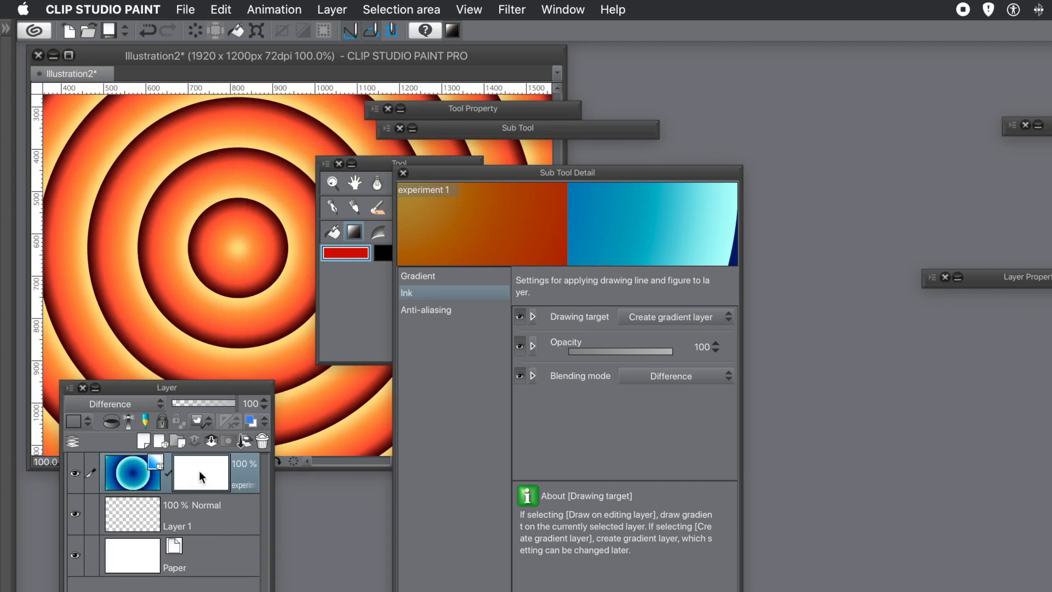
{"action": "key", "text": "super+z"}
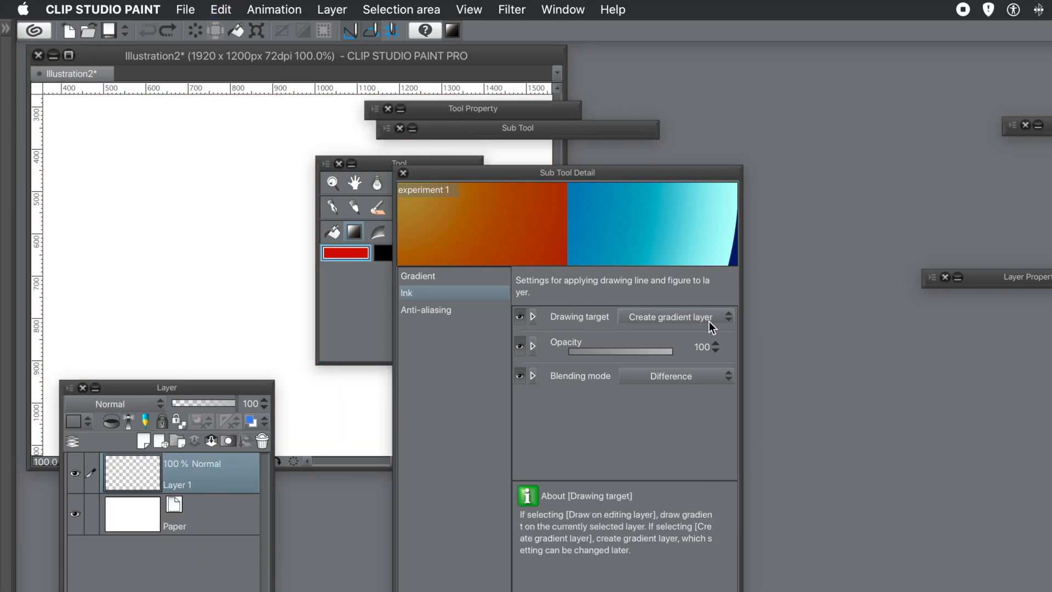
- Try a circular gradient with the drawing target set to Draw on editing layer, undo it, and restore Create gradient layer
{"action": "left_click", "coordinate": [709, 319]}
{"action": "left_click", "coordinate": [691, 338]}
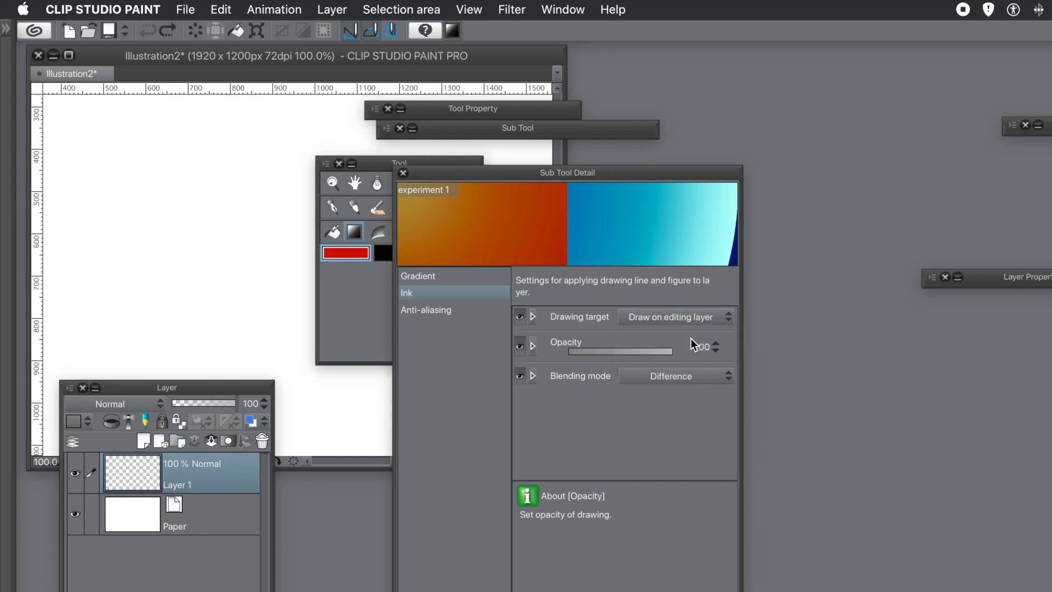
{"action": "left_click_drag", "start_coordinate": [222, 270], "coordinate": [313, 342]}
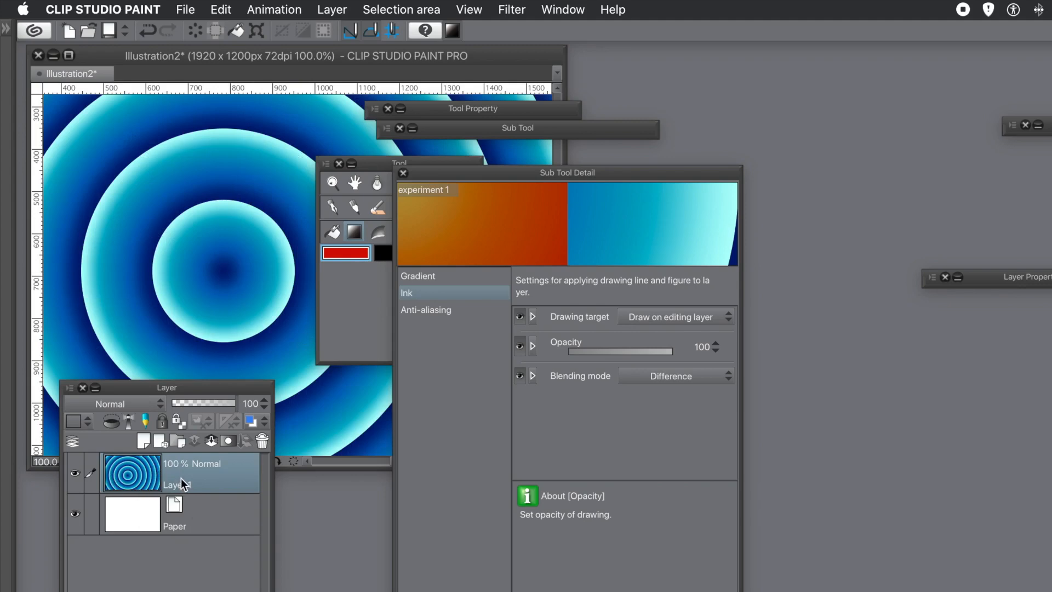
{"action": "key", "text": "super+z"}
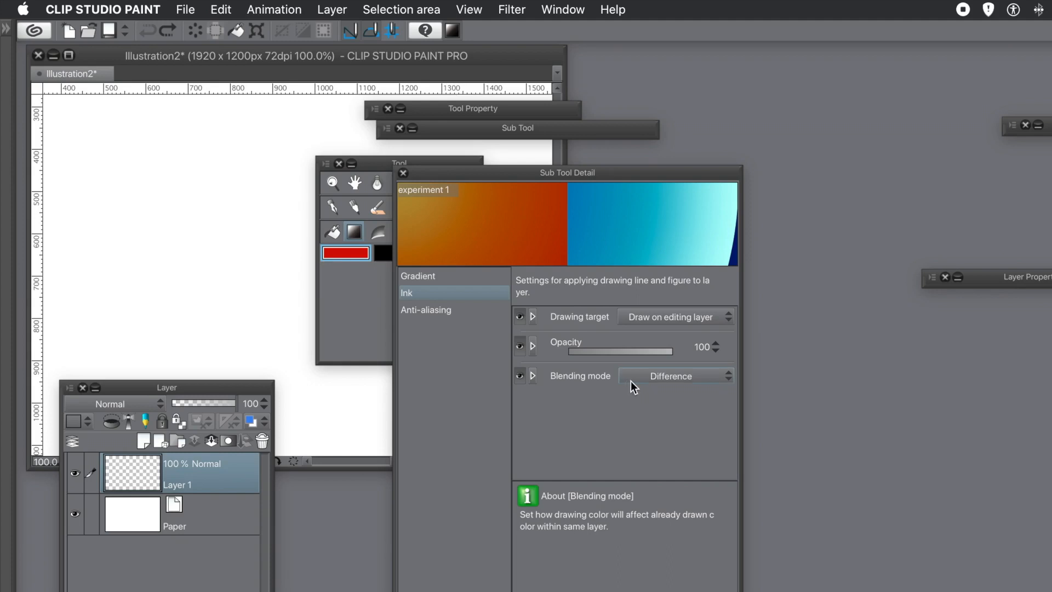
{"action": "left_click", "coordinate": [670, 317]}
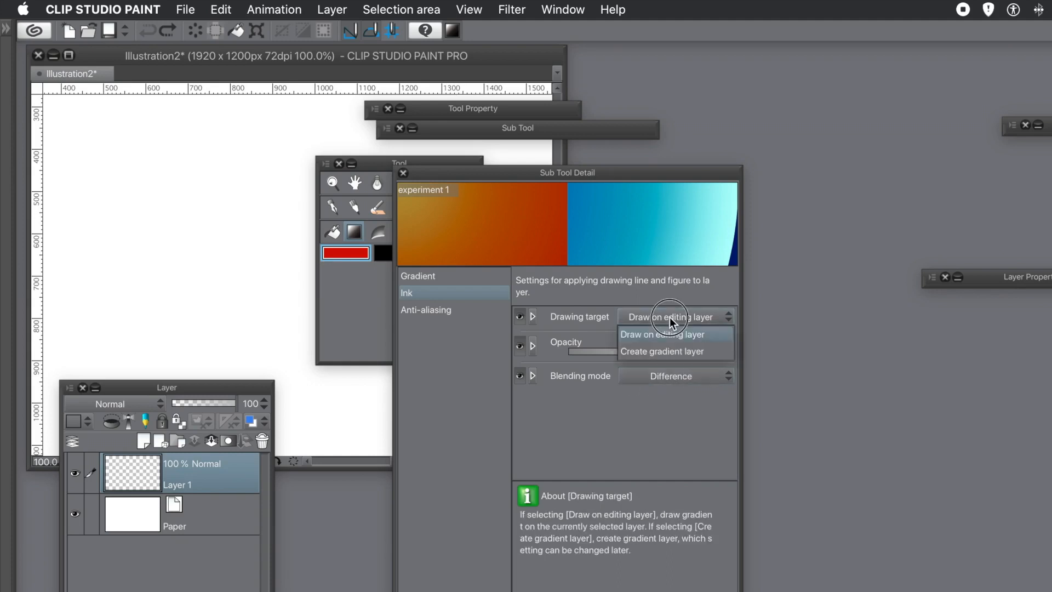
{"action": "left_click", "coordinate": [659, 350]}
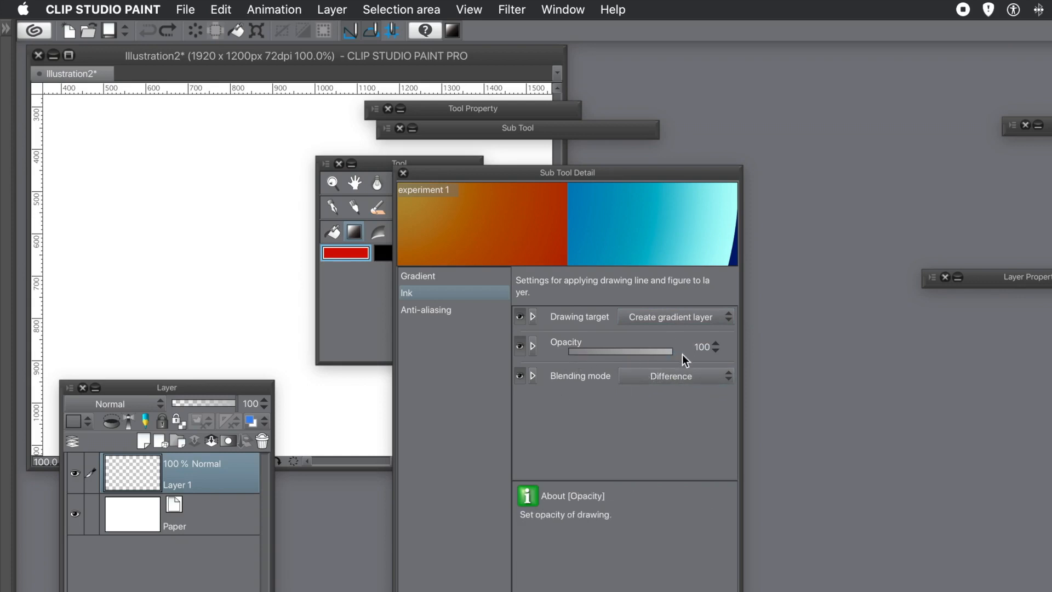
- Try a circular gradient with the ink opacity lowered to 37, undo it, and restore the opacity to 100
{"action": "left_click_drag", "start_coordinate": [617, 355], "coordinate": [607, 354]}
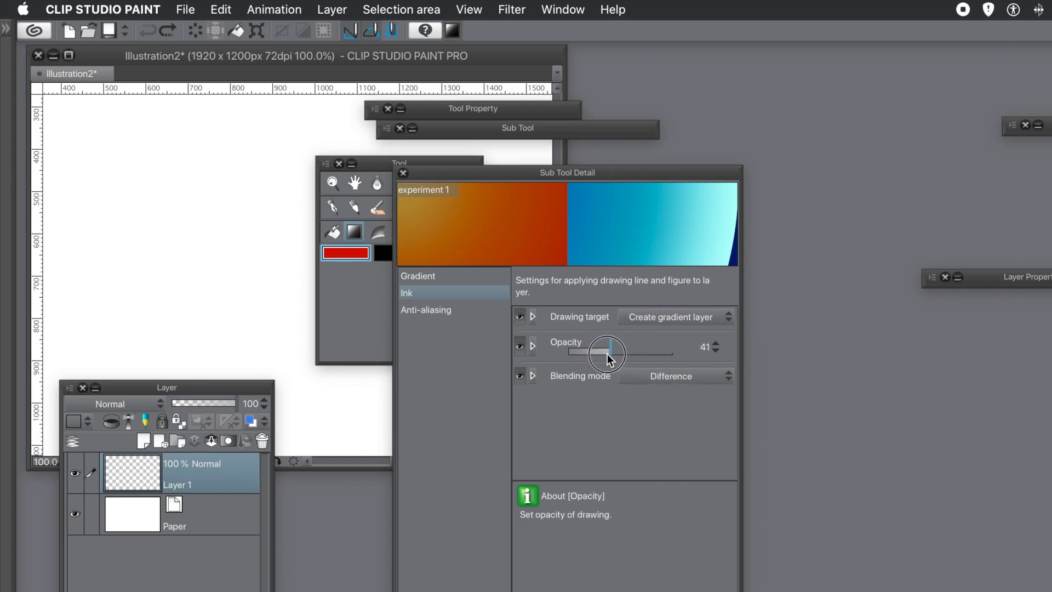
{"action": "left_click_drag", "start_coordinate": [194, 249], "coordinate": [301, 302]}
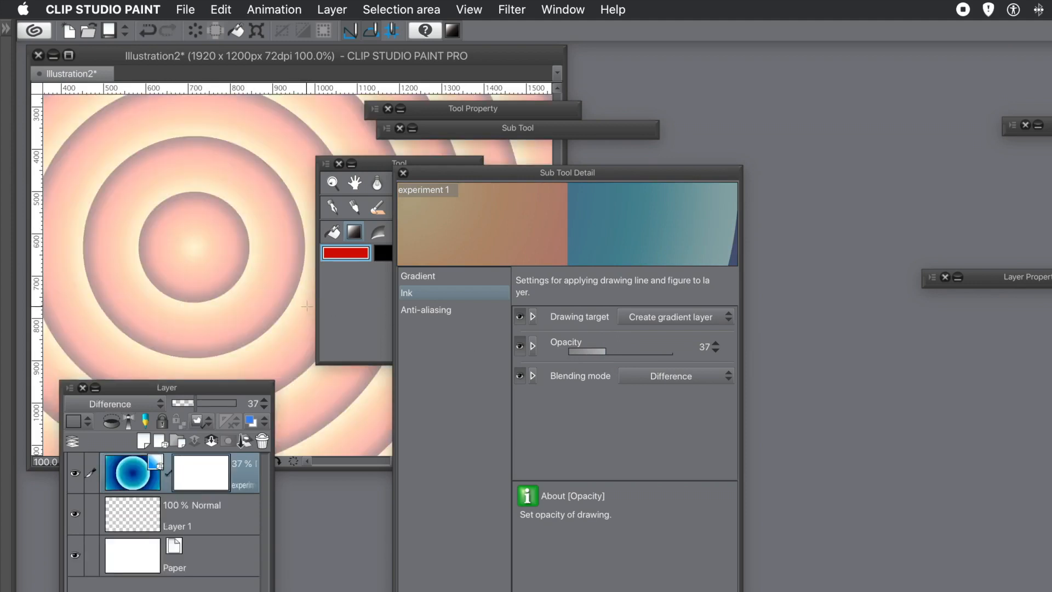
{"action": "key", "text": "super+z"}
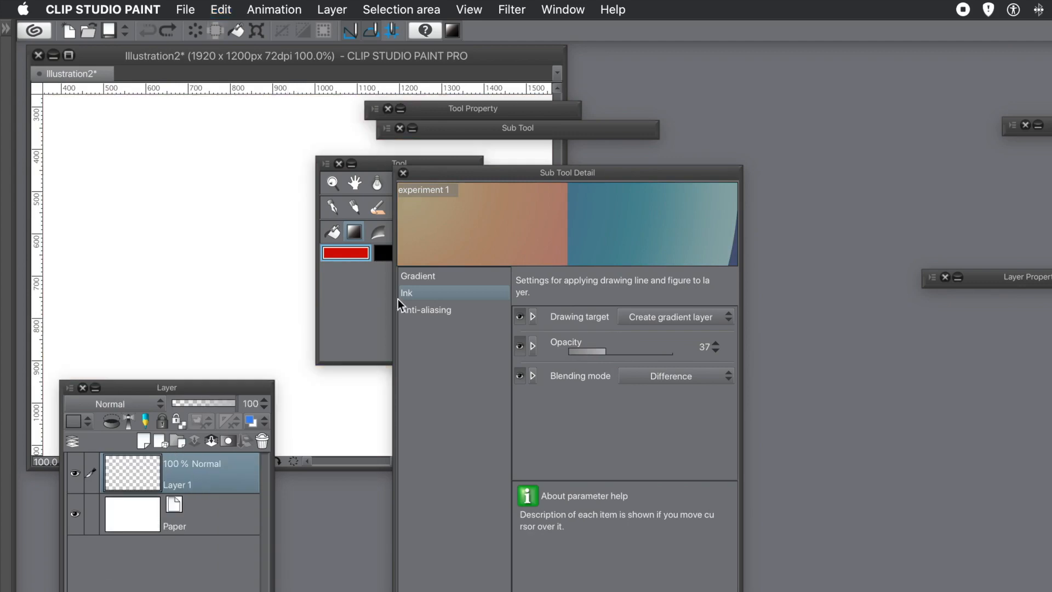
{"action": "left_click", "coordinate": [712, 354]}
{"action": "mouse_move", "coordinate": [712, 353]}
{"action": "left_mouse_down"}
{"action": "mouse_move", "coordinate": [656, 349]}
{"action": "mouse_move", "coordinate": [714, 354]}
{"action": "left_mouse_up"}
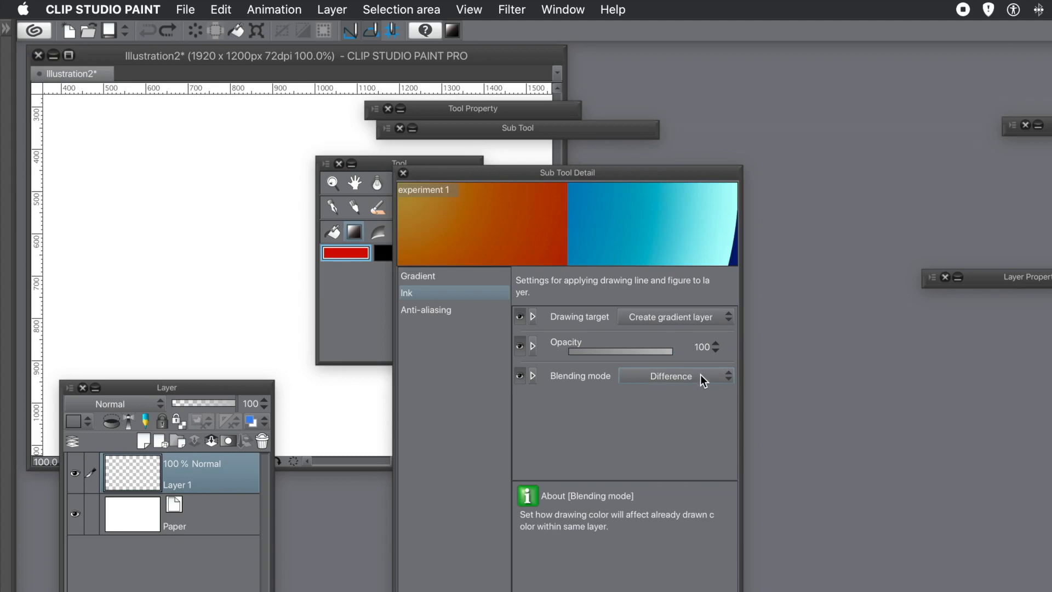
- Review the available blending modes, keeping Difference, and look at the anti-aliasing setting of experiment 1
{"action": "left_click", "coordinate": [702, 377]}
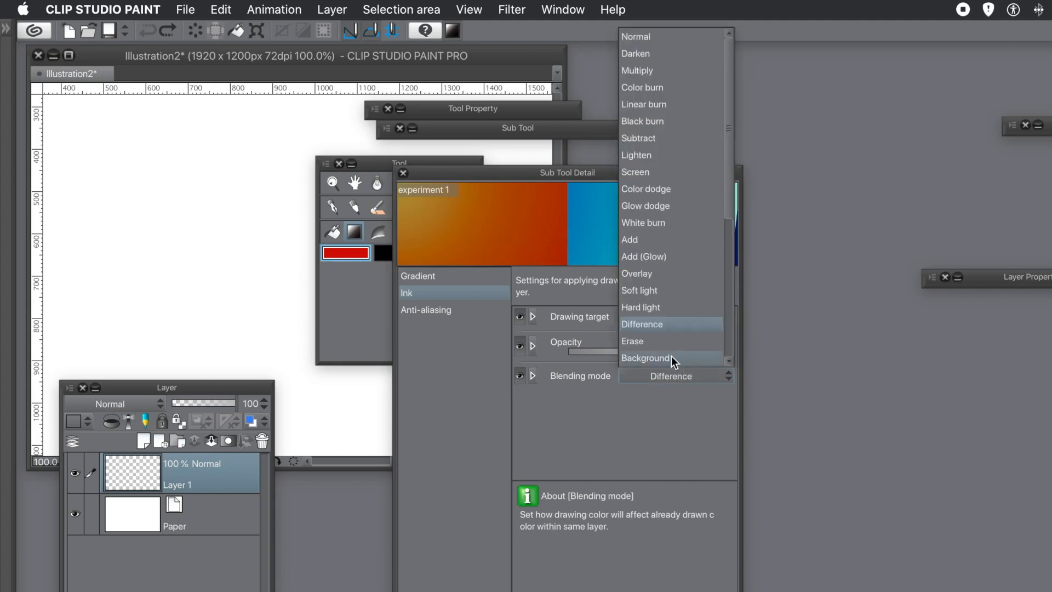
{"action": "left_click", "coordinate": [667, 325]}
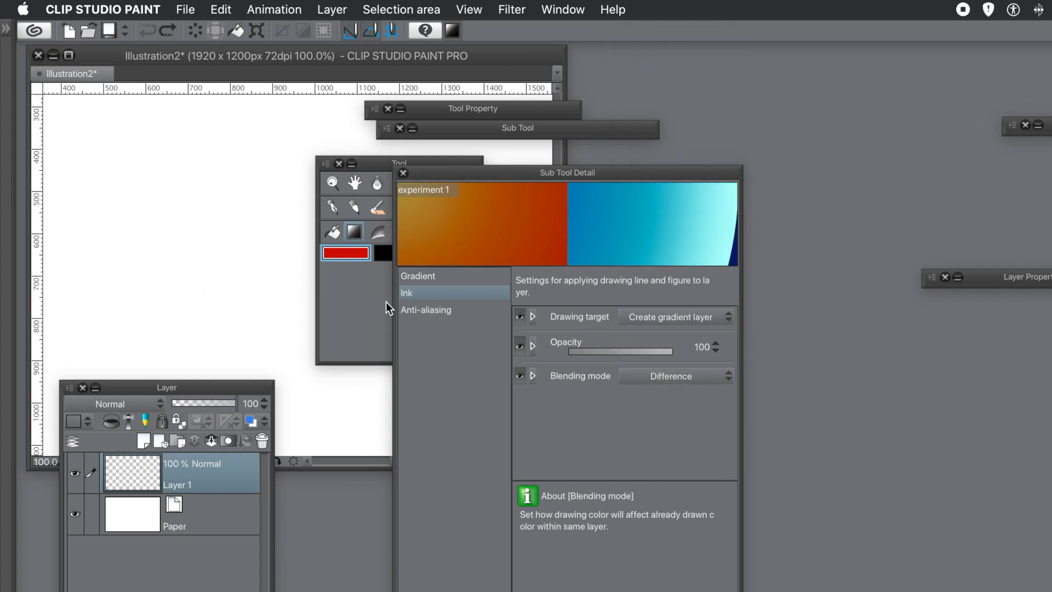
{"action": "left_click", "coordinate": [439, 311]}
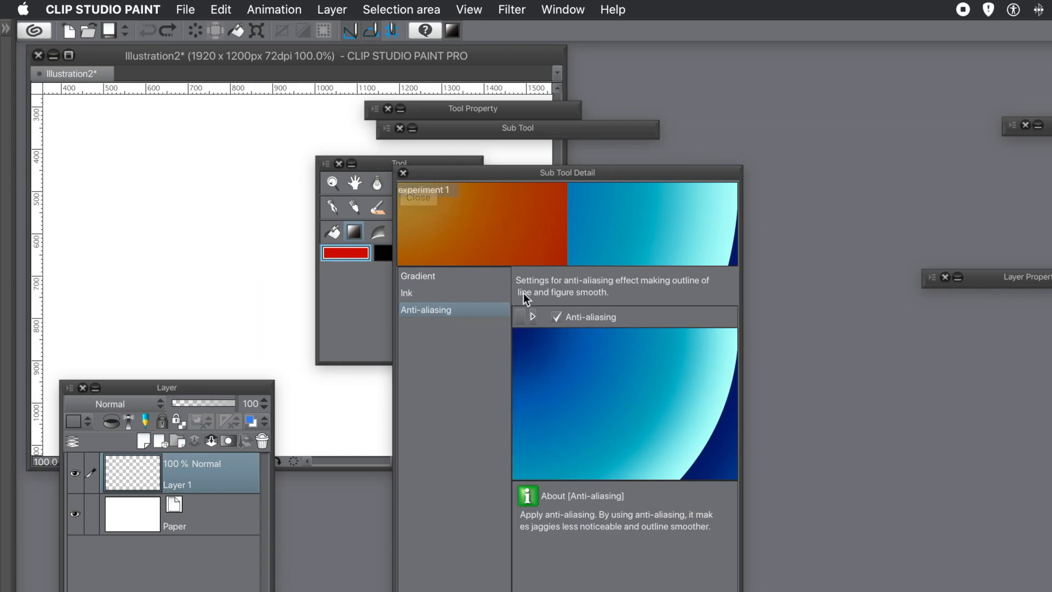
- Return to the gradient pattern settings and show the Color Set palette over the canvas beside the Sub Tool Detail window
{"action": "left_click", "coordinate": [445, 279]}
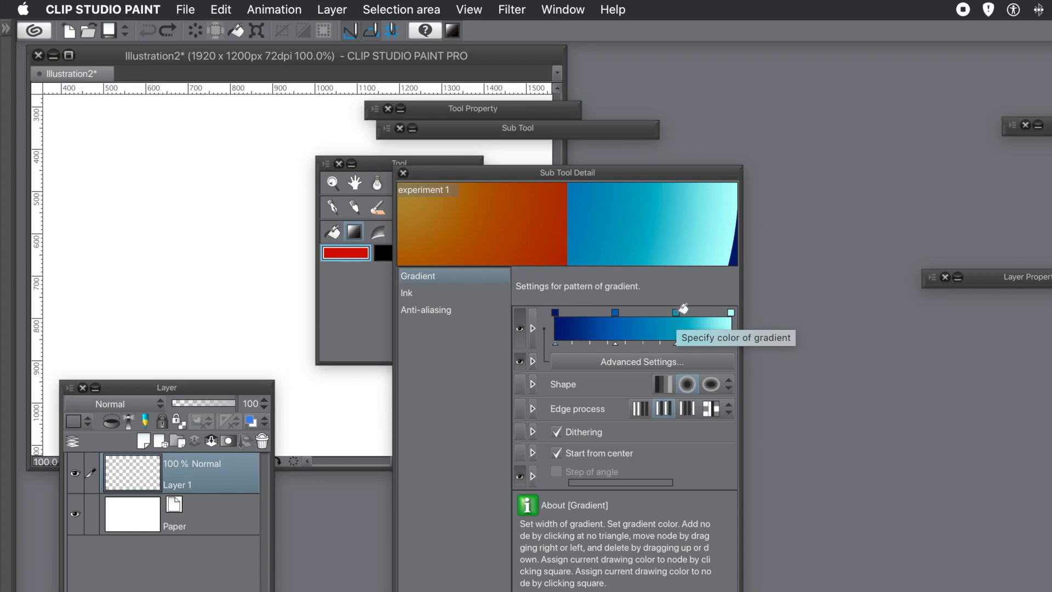
{"action": "left_click", "coordinate": [559, 10]}
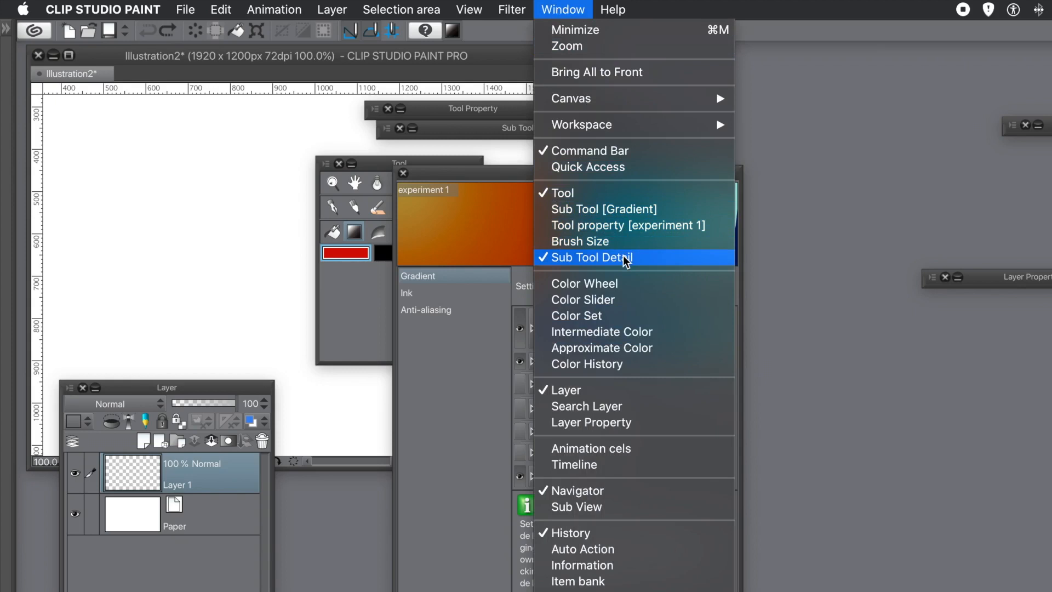
{"action": "left_click", "coordinate": [585, 315]}
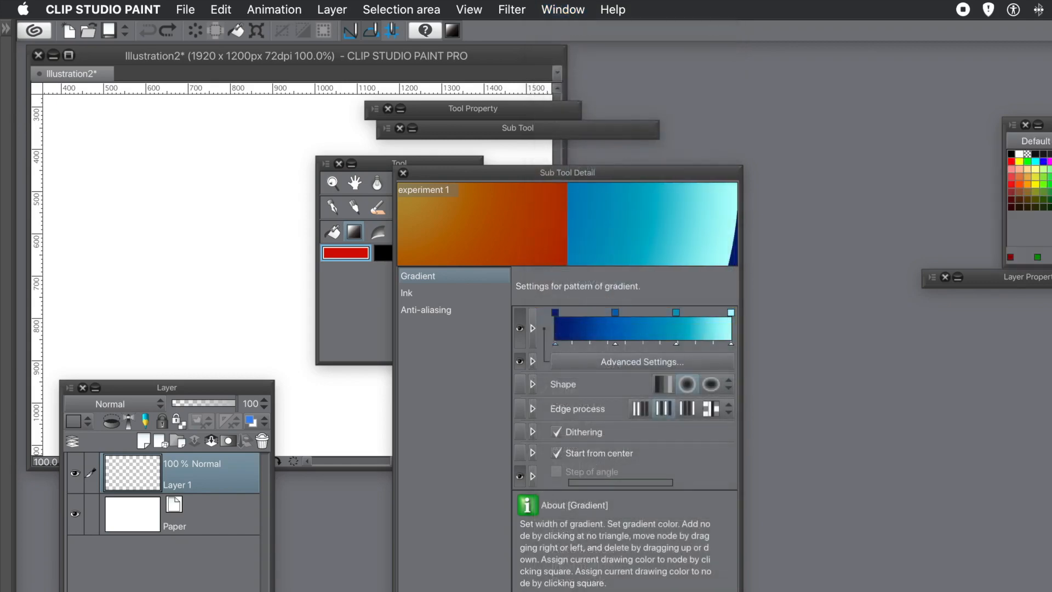
{"action": "left_click_drag", "start_coordinate": [1041, 125], "coordinate": [198, 202]}
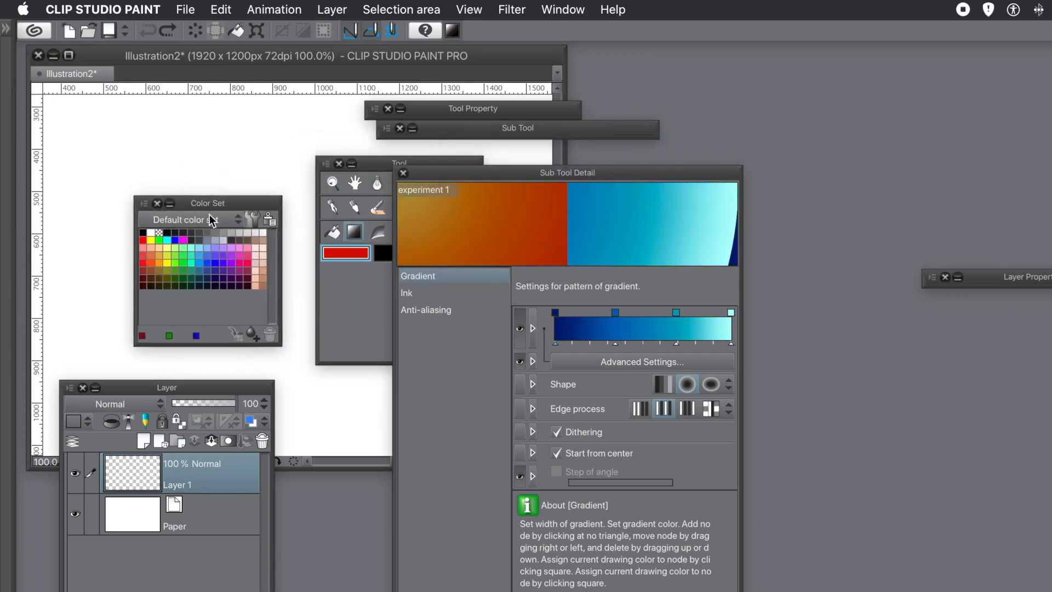
- Recolor three nodes of the experiment 1 gradient: light pink for the third, pinkish red for the second and orange for the first
{"action": "left_click", "coordinate": [240, 246]}
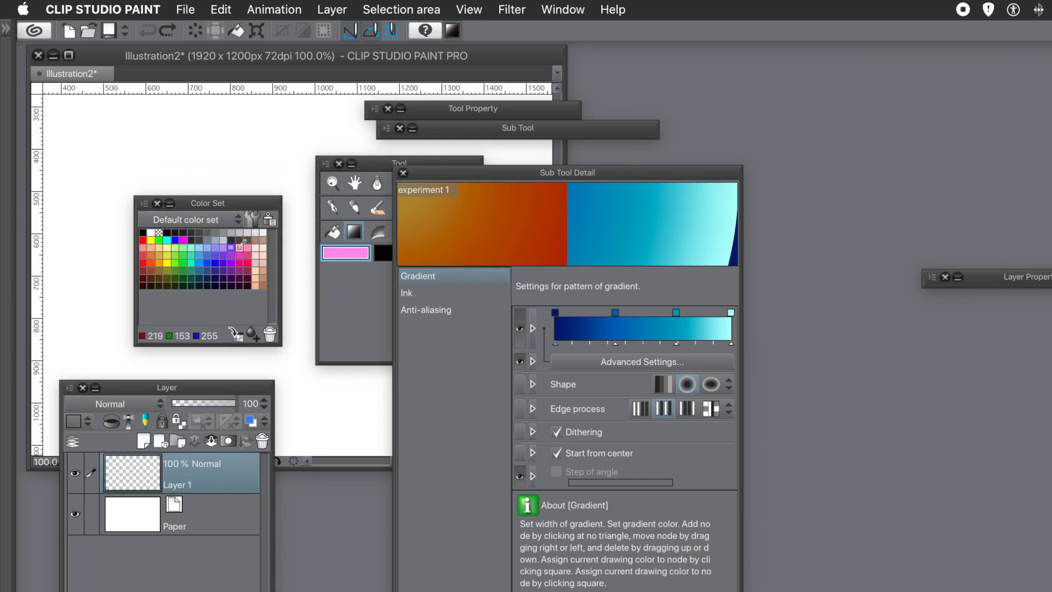
{"action": "left_click", "coordinate": [676, 312]}
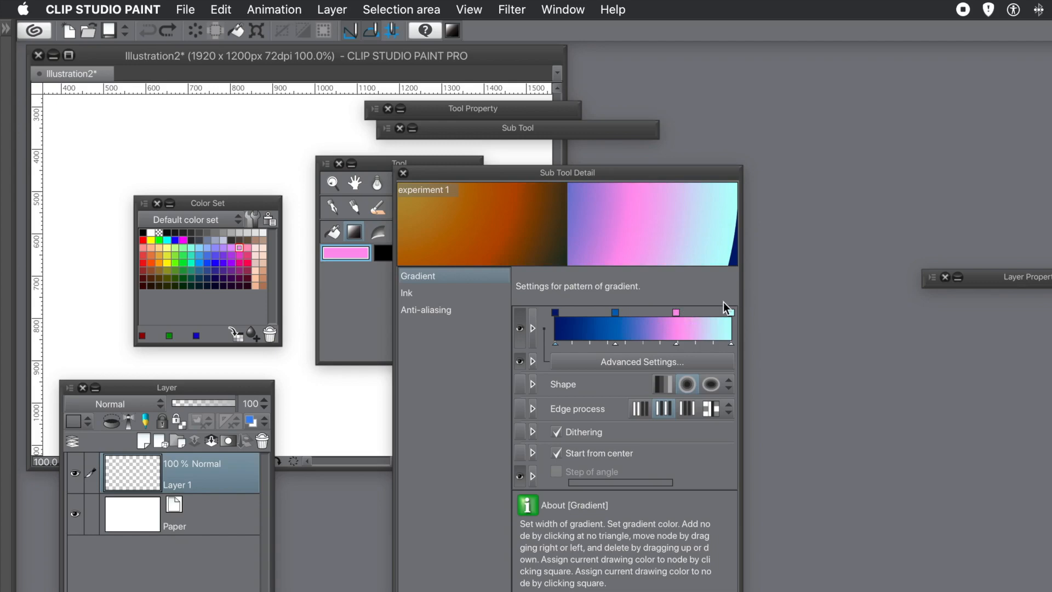
{"action": "left_click", "coordinate": [248, 262]}
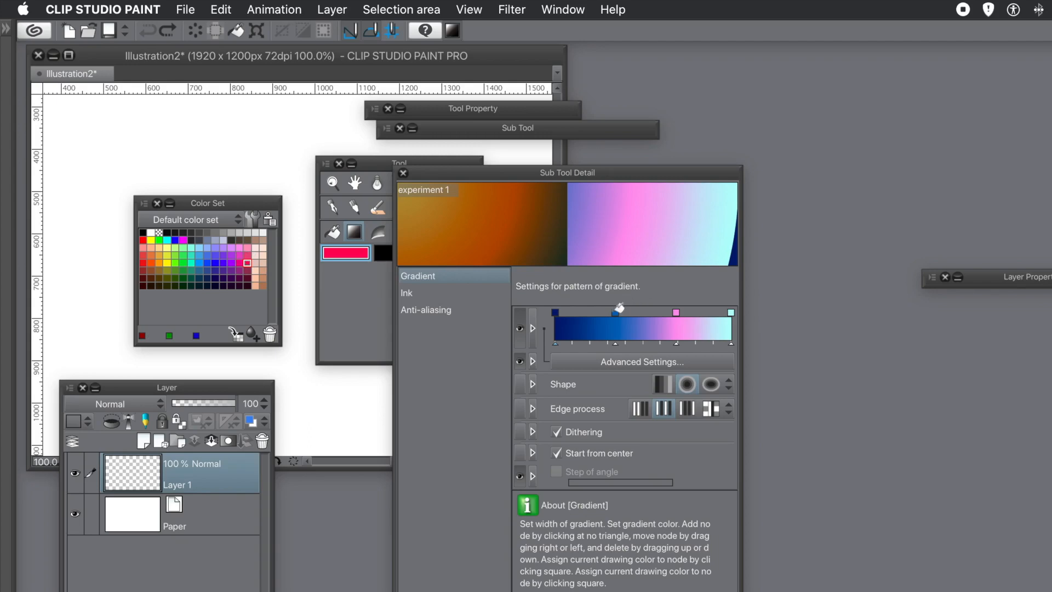
{"action": "left_click", "coordinate": [616, 311]}
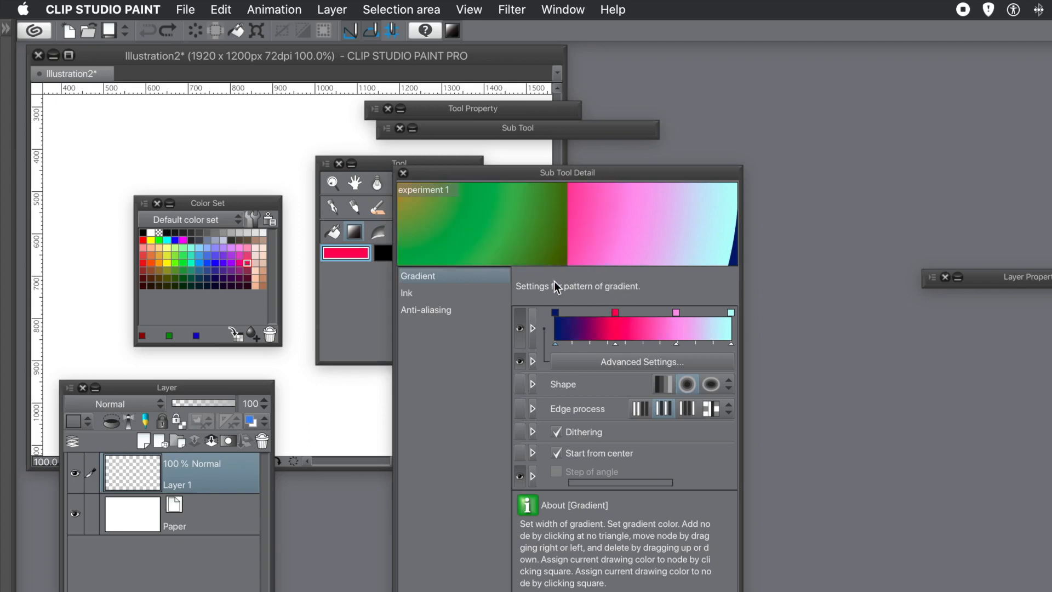
{"action": "left_click", "coordinate": [152, 262]}
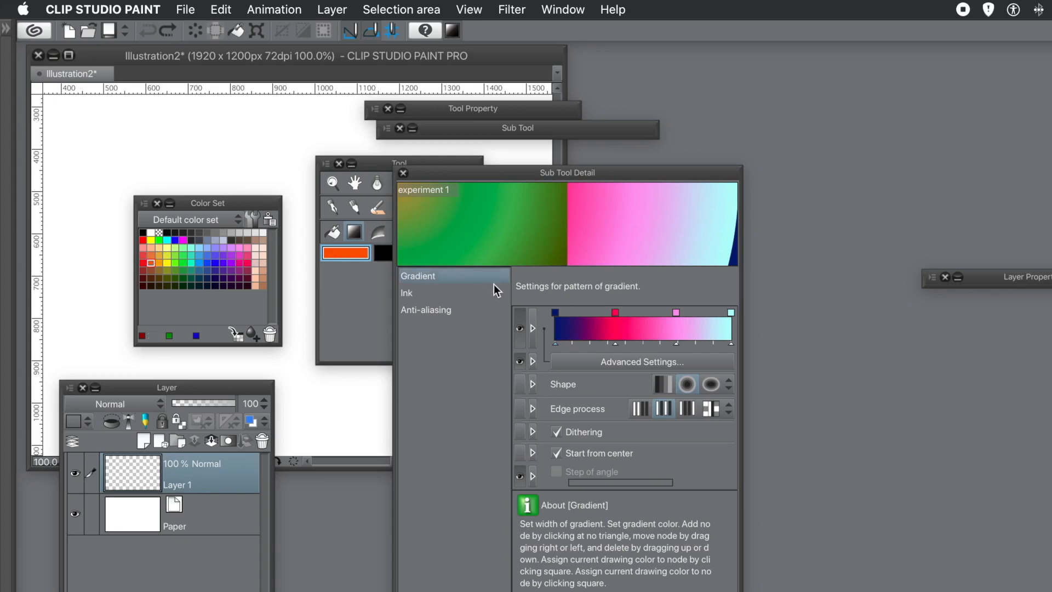
{"action": "left_click", "coordinate": [558, 309]}
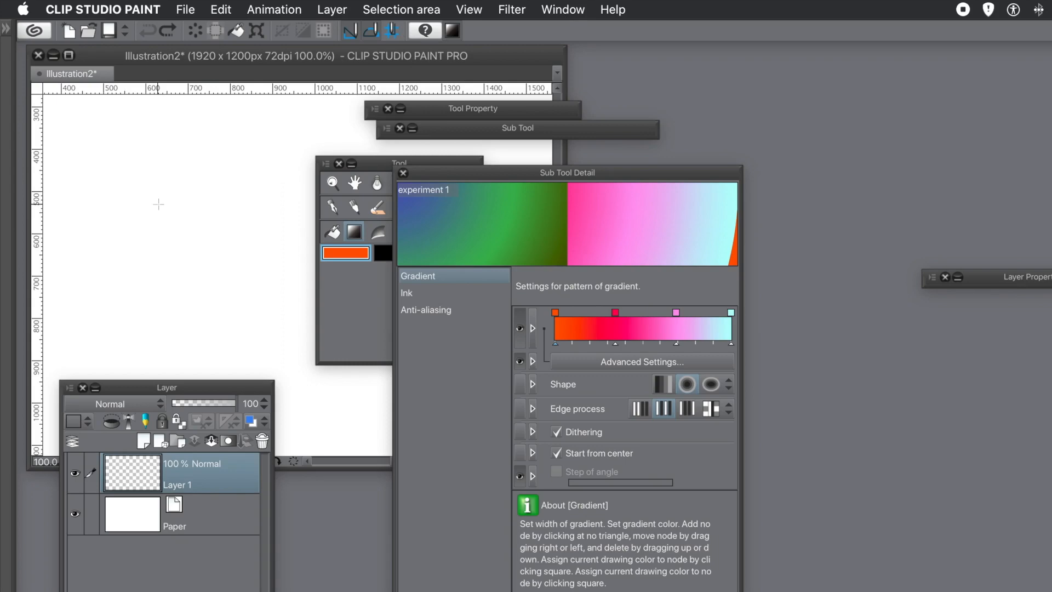
- Draw four overlapping circular gradients from different centers on the canvas, using Create gradient layer and the Difference blending mode
{"action": "left_click_drag", "start_coordinate": [237, 194], "coordinate": [324, 290]}
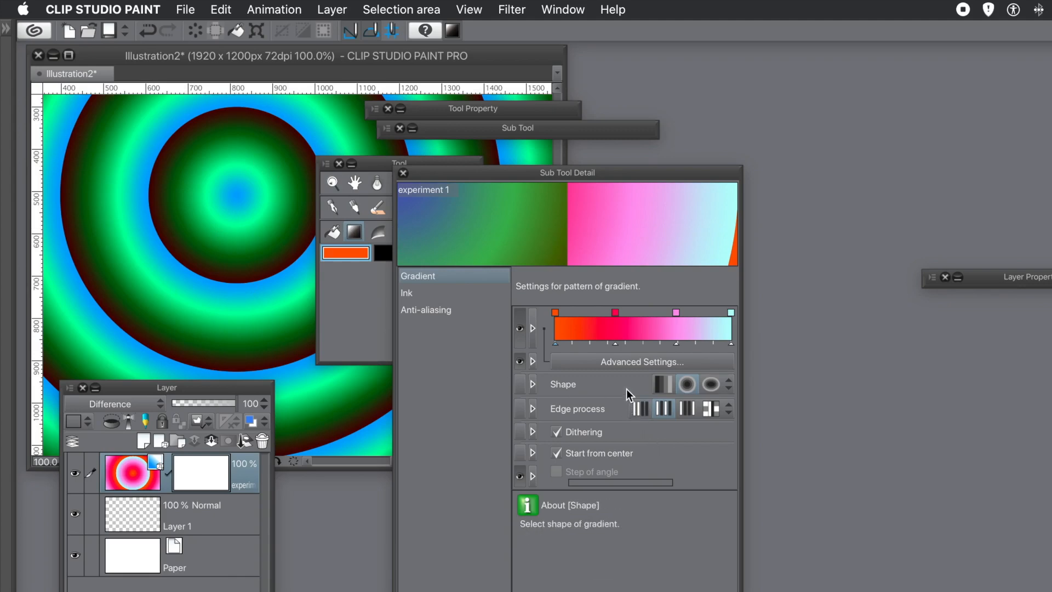
{"action": "left_click", "coordinate": [405, 294]}
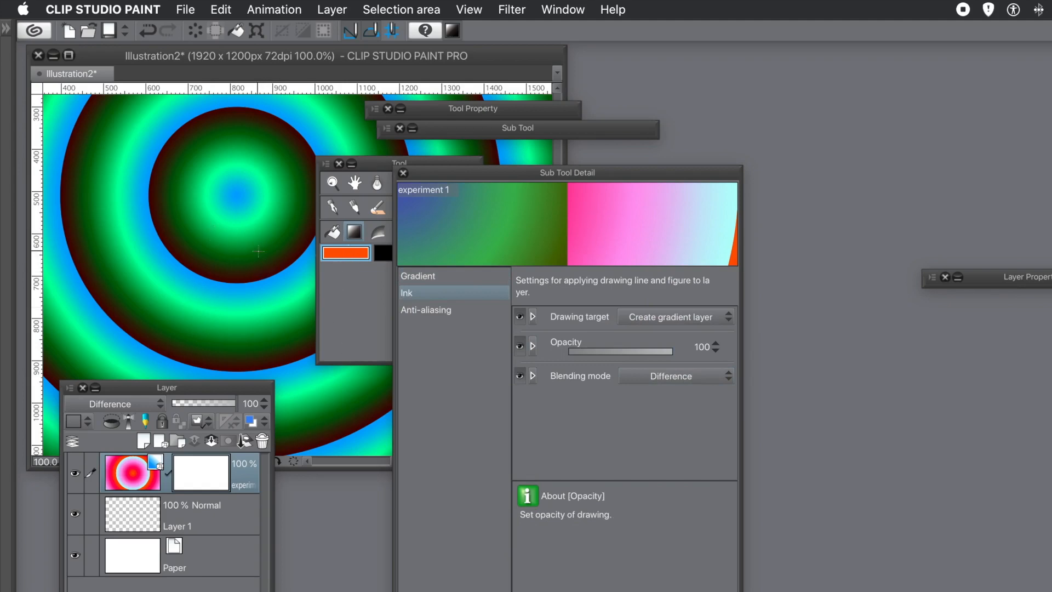
{"action": "left_click_drag", "start_coordinate": [263, 318], "coordinate": [330, 368]}
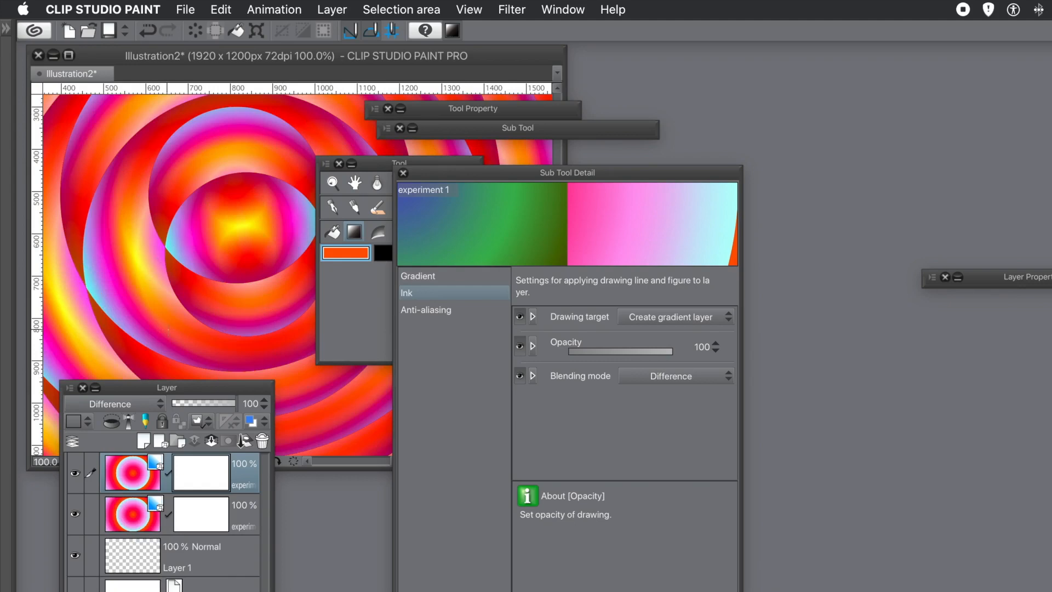
{"action": "left_click_drag", "start_coordinate": [148, 382], "coordinate": [170, 426]}
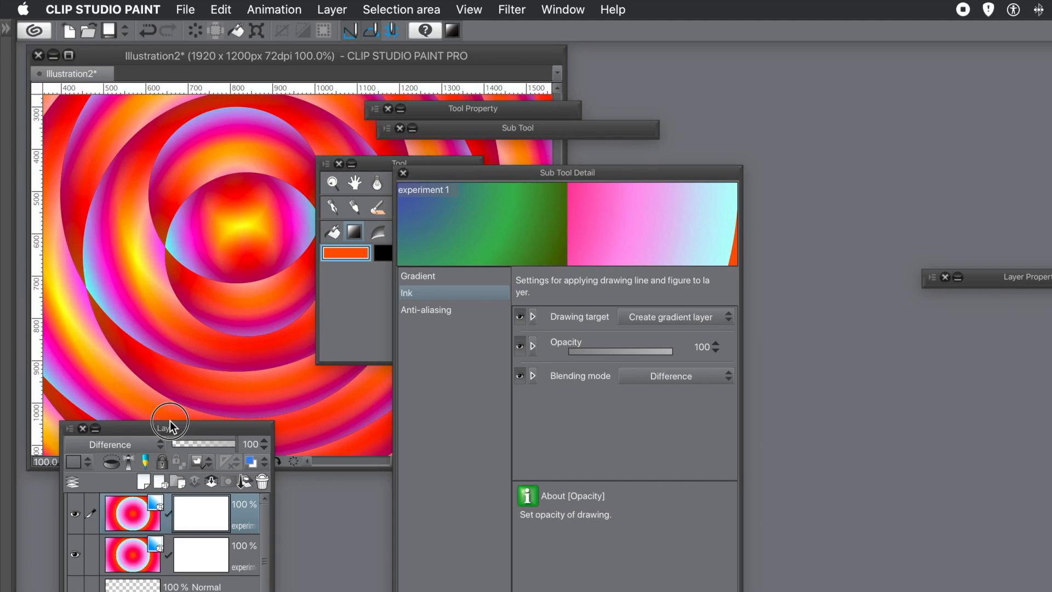
{"action": "left_click_drag", "start_coordinate": [188, 356], "coordinate": [293, 223]}
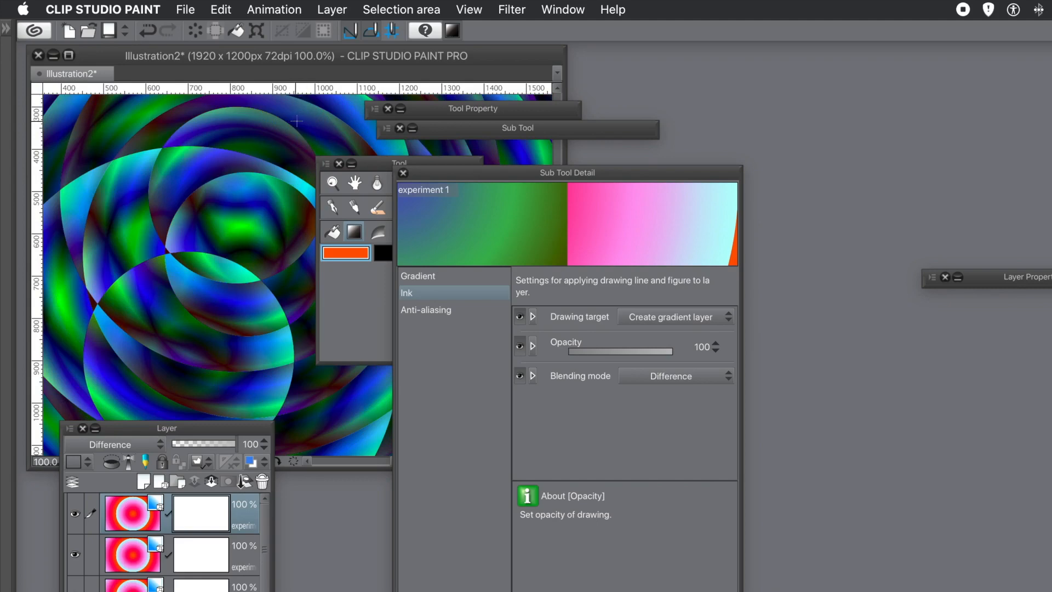
{"action": "left_click_drag", "start_coordinate": [296, 121], "coordinate": [173, 224]}
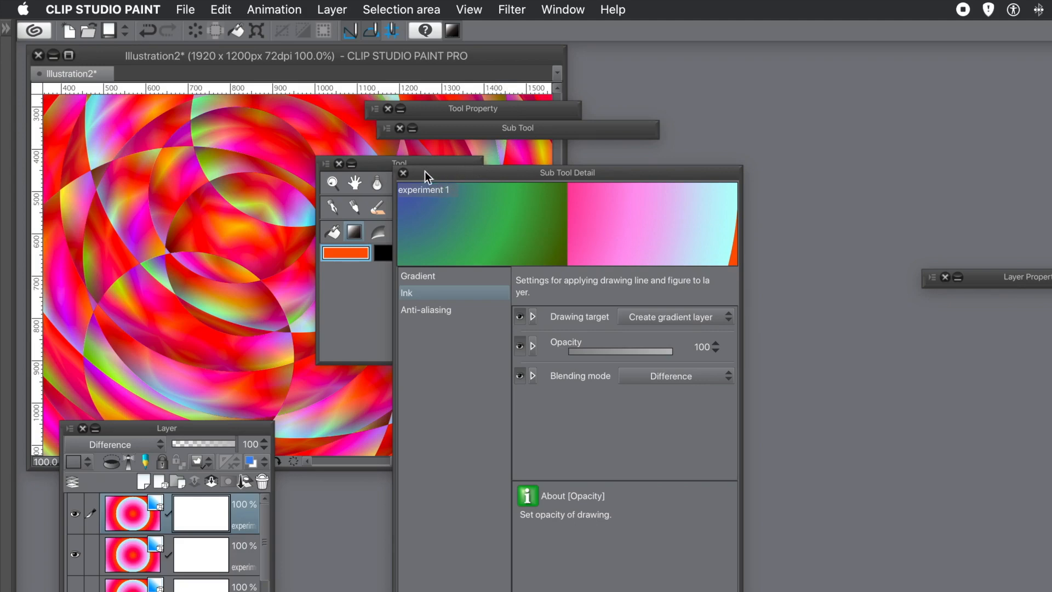
- Close the Sub Tool Detail window and move the Tool palette aside to uncover the canvas
{"action": "left_click", "coordinate": [403, 174]}
{"action": "left_click", "coordinate": [403, 174]}
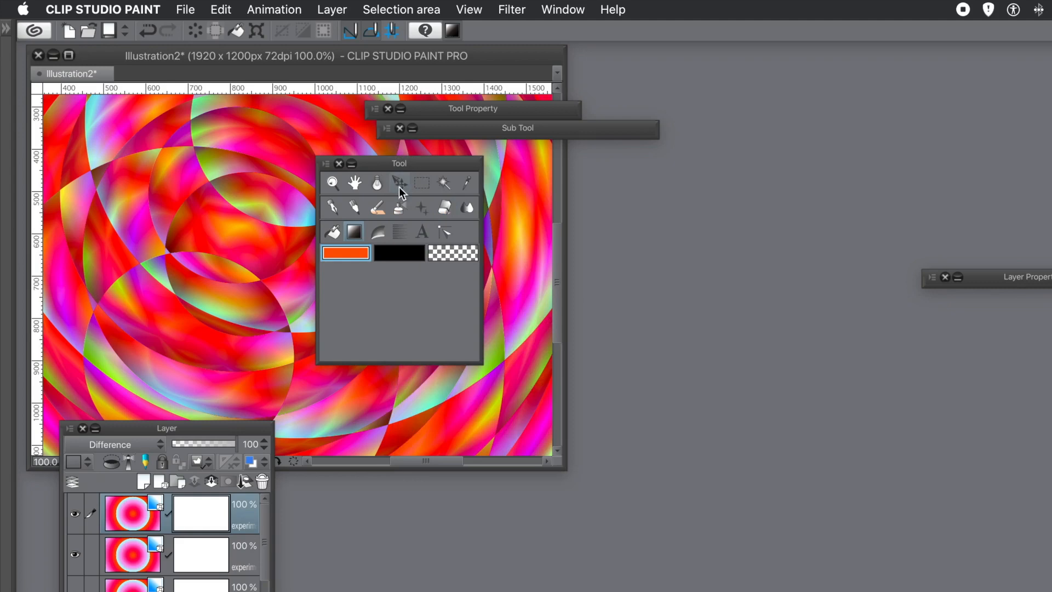
{"action": "left_click_drag", "start_coordinate": [399, 166], "coordinate": [482, 193]}
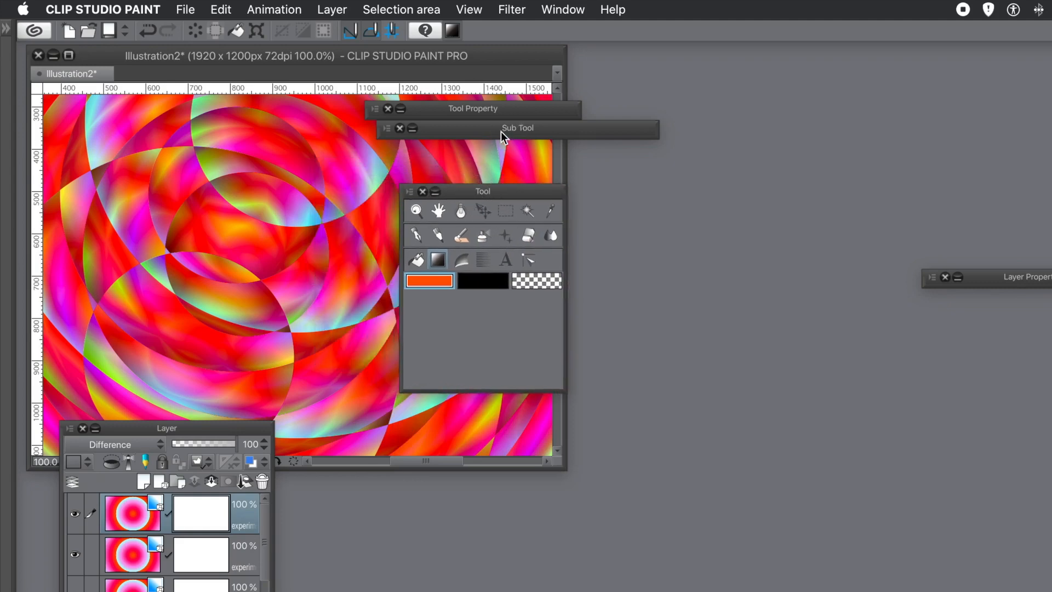
- Expand the Sub Tool palette and try a circular Sunset 2 gradient on the blank canvas, undoing it once drawn
{"action": "left_click", "coordinate": [413, 132]}
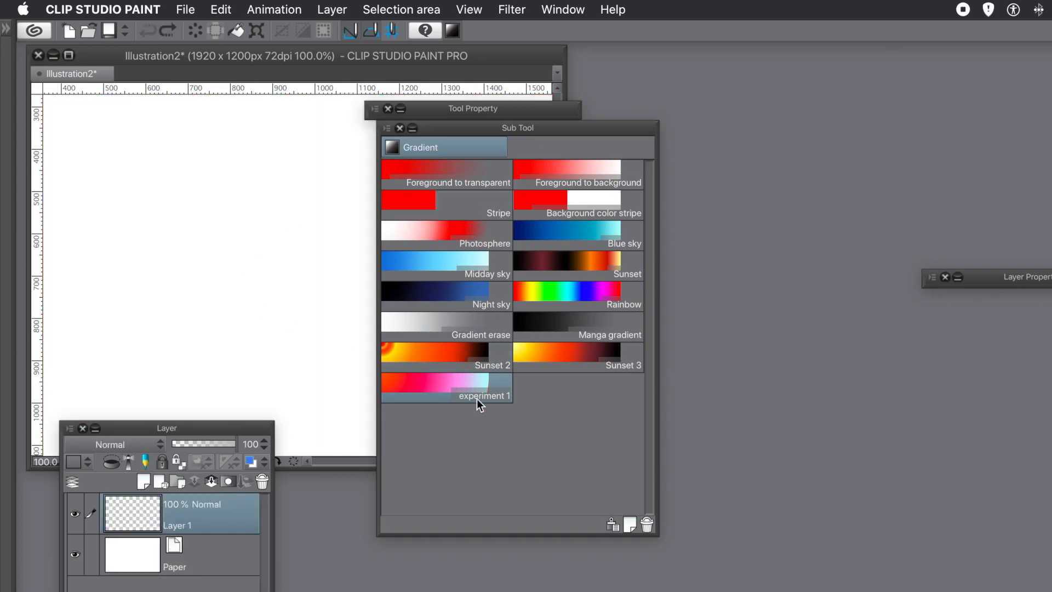
{"action": "left_click", "coordinate": [436, 353]}
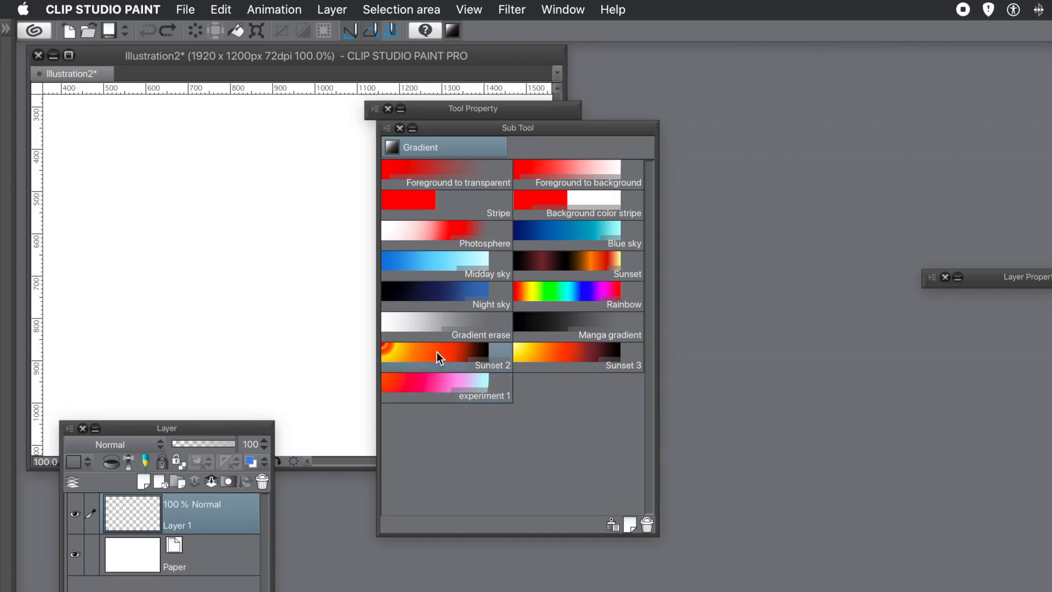
{"action": "left_click_drag", "start_coordinate": [270, 243], "coordinate": [327, 308]}
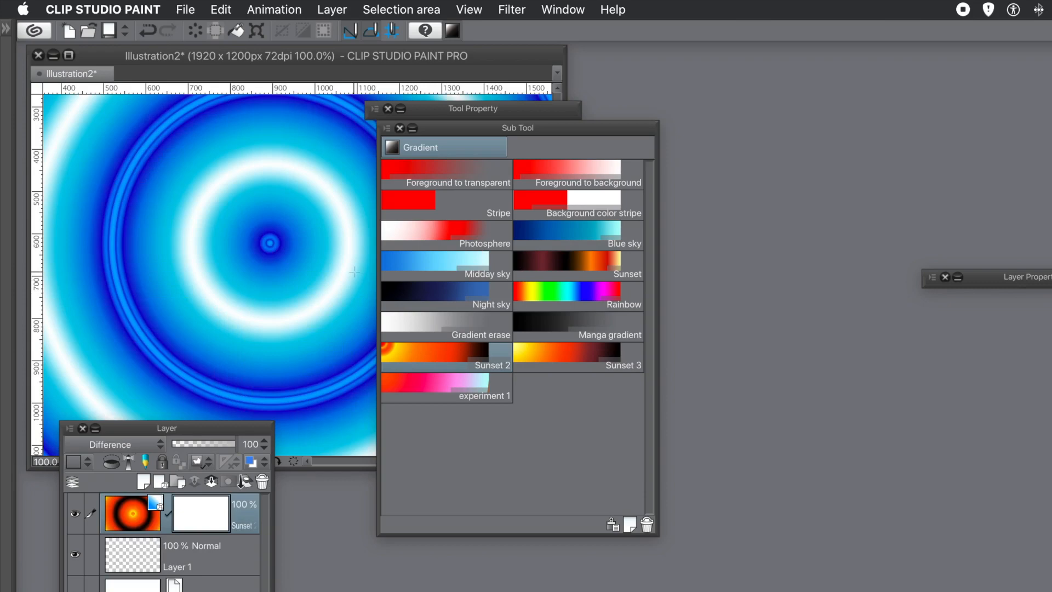
{"action": "key", "text": "super+z"}
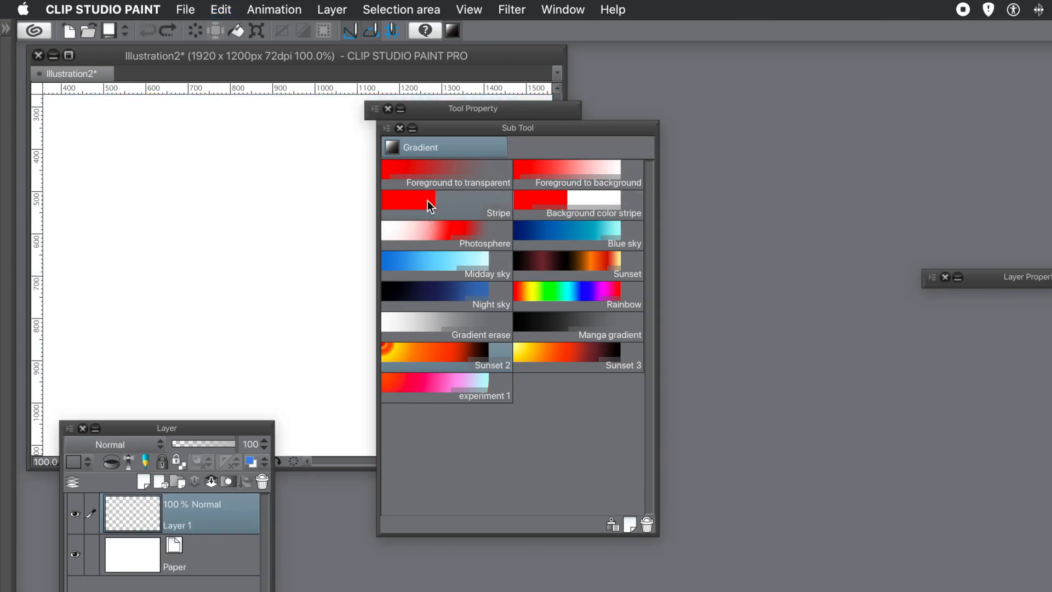
- Try a small circular Photosphere gradient on Layer 1 and undo it
{"action": "left_click", "coordinate": [428, 201]}
{"action": "left_click", "coordinate": [435, 239]}
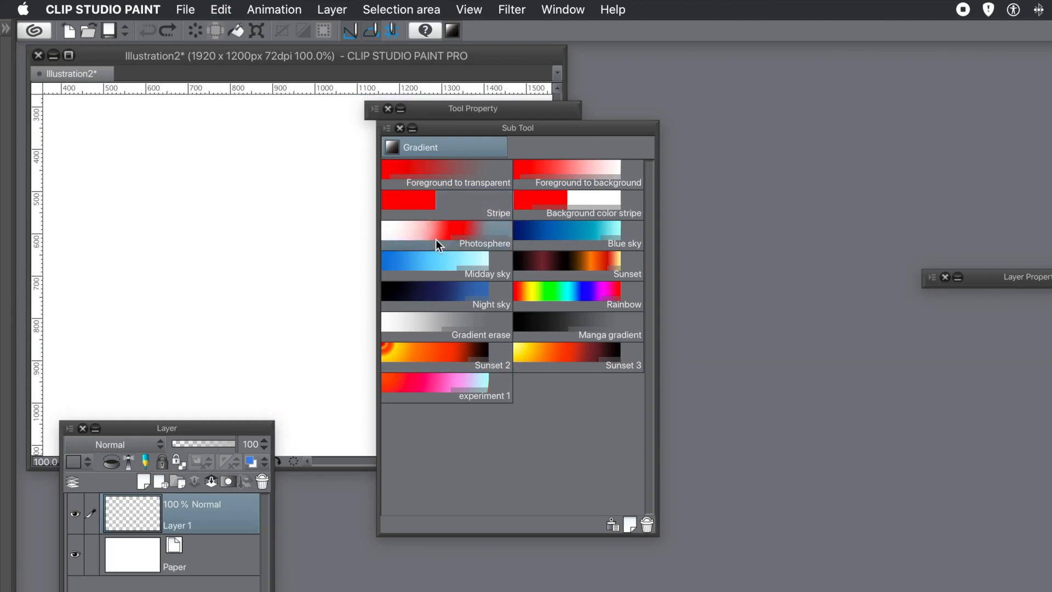
{"action": "left_click_drag", "start_coordinate": [251, 261], "coordinate": [334, 321]}
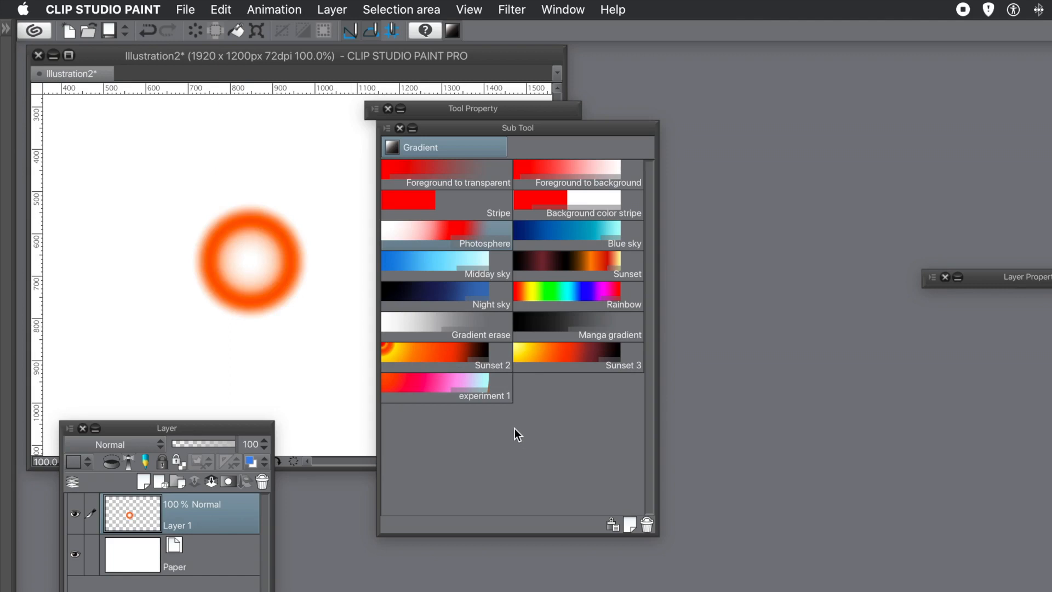
{"action": "key", "text": "super+z"}
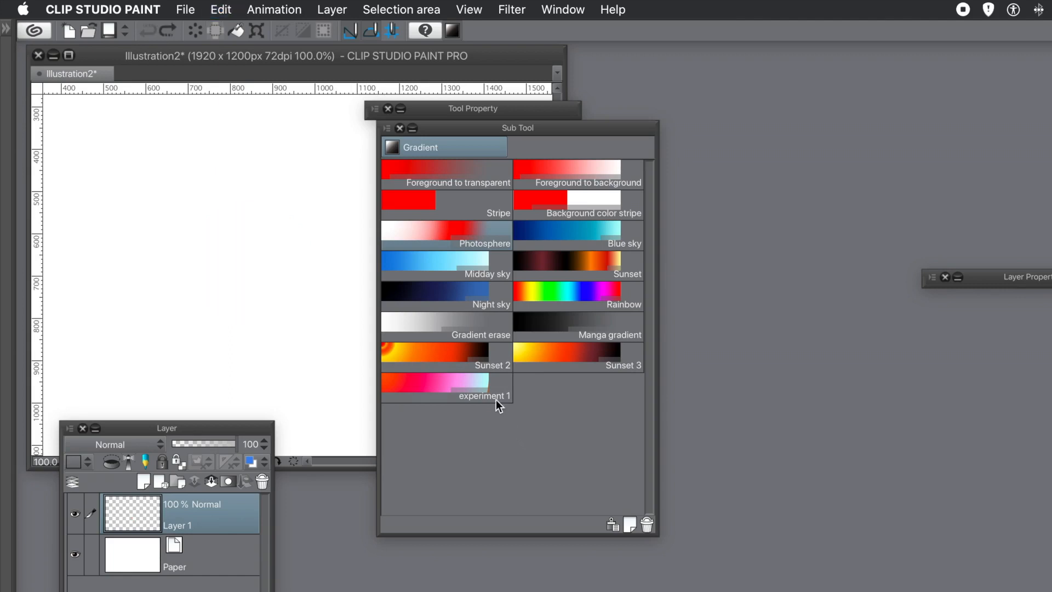
- Draw two overlapping circular gradients from different centers on the canvas with the experiment 1 sub tool
{"action": "left_click", "coordinate": [437, 389]}
{"action": "left_click_drag", "start_coordinate": [275, 301], "coordinate": [351, 366]}
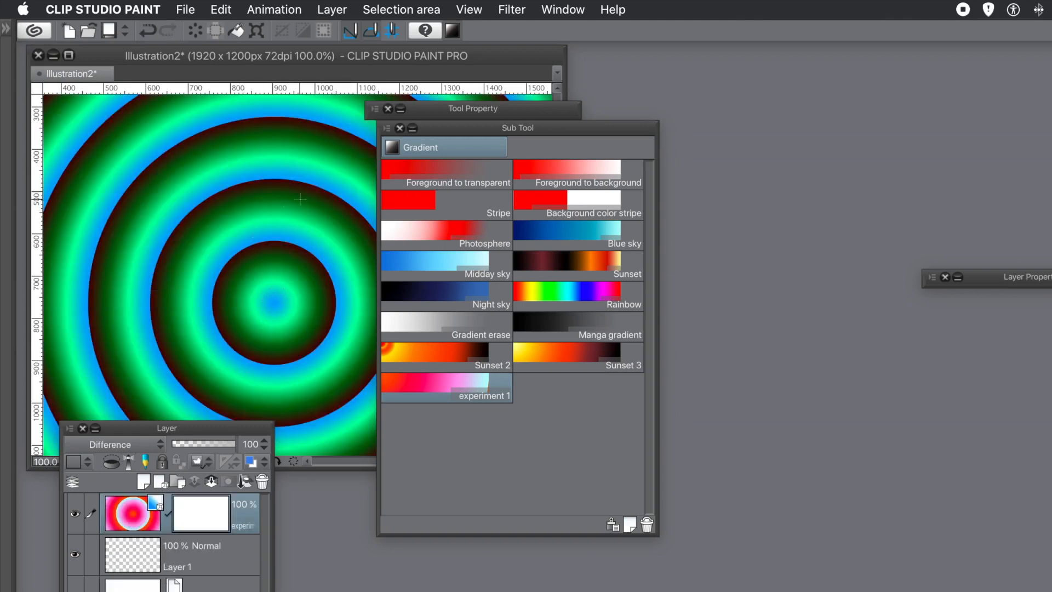
{"action": "left_click_drag", "start_coordinate": [242, 303], "coordinate": [186, 329]}
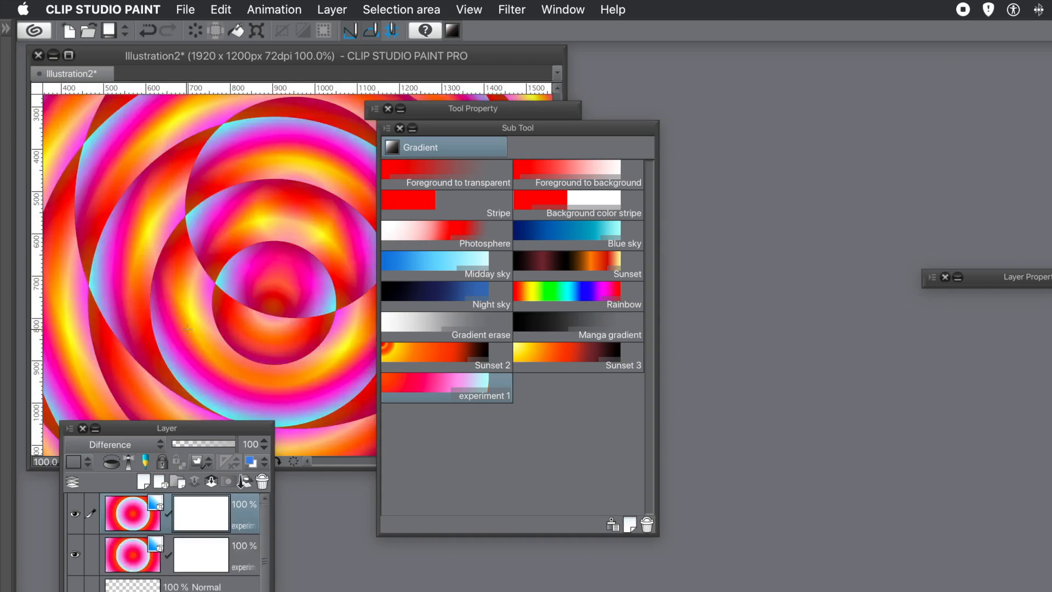